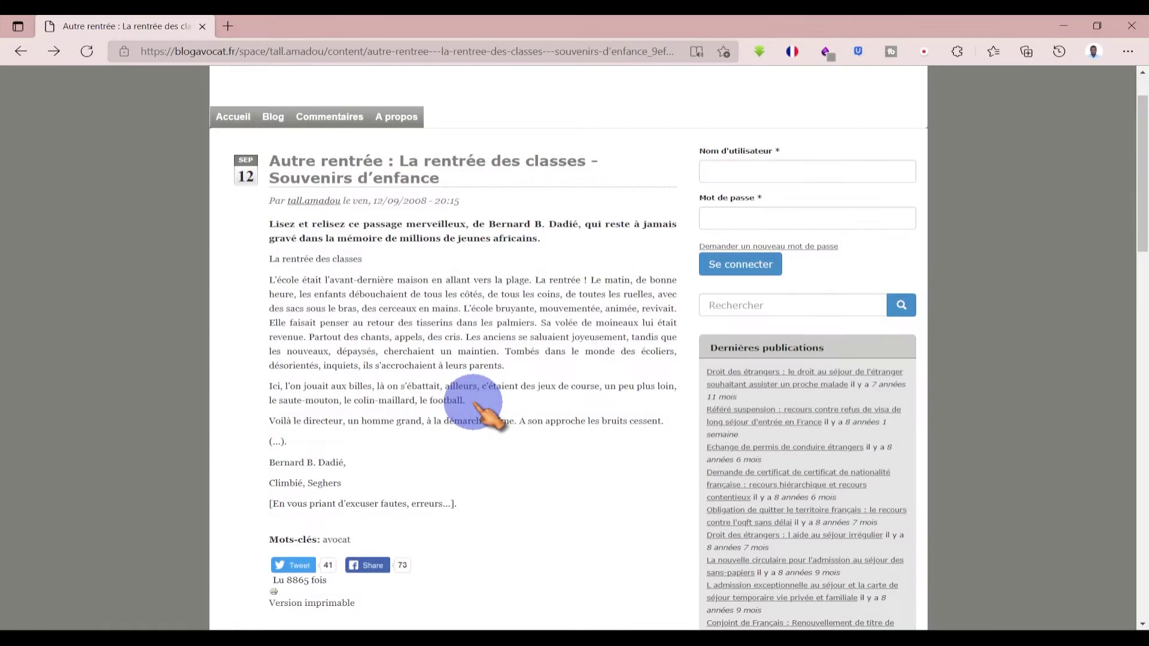
Select the article text from "La rentrée des classes" through "le football." and have the selection read aloud
left_click_drag(474, 402, 274, 259)
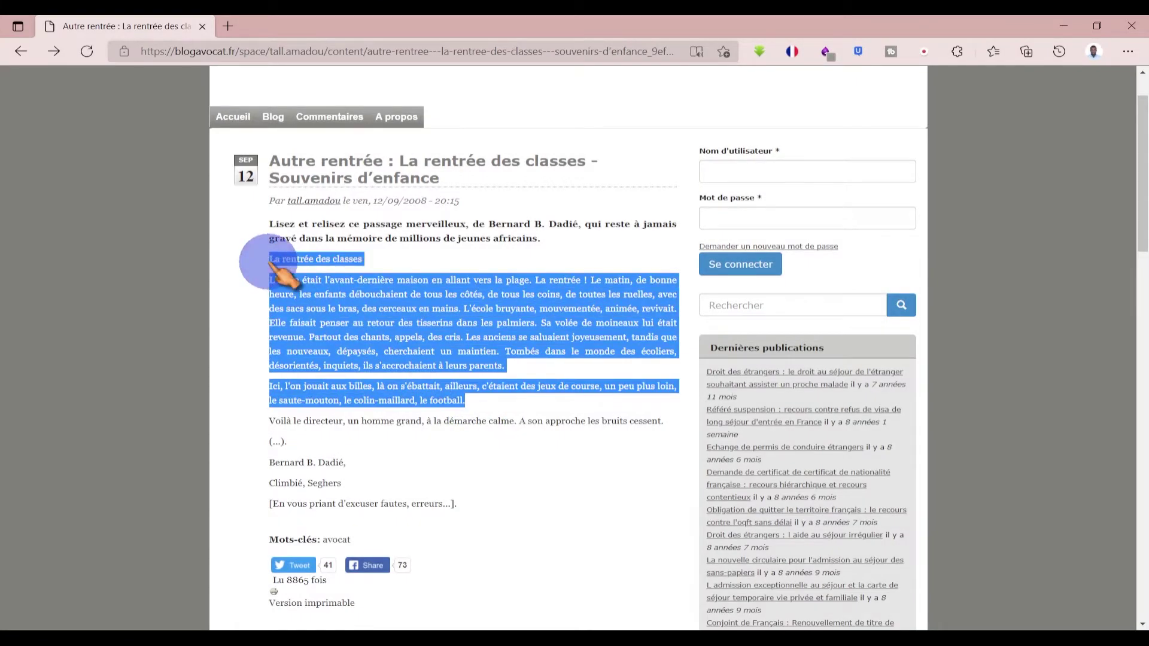
right_click(343, 308)
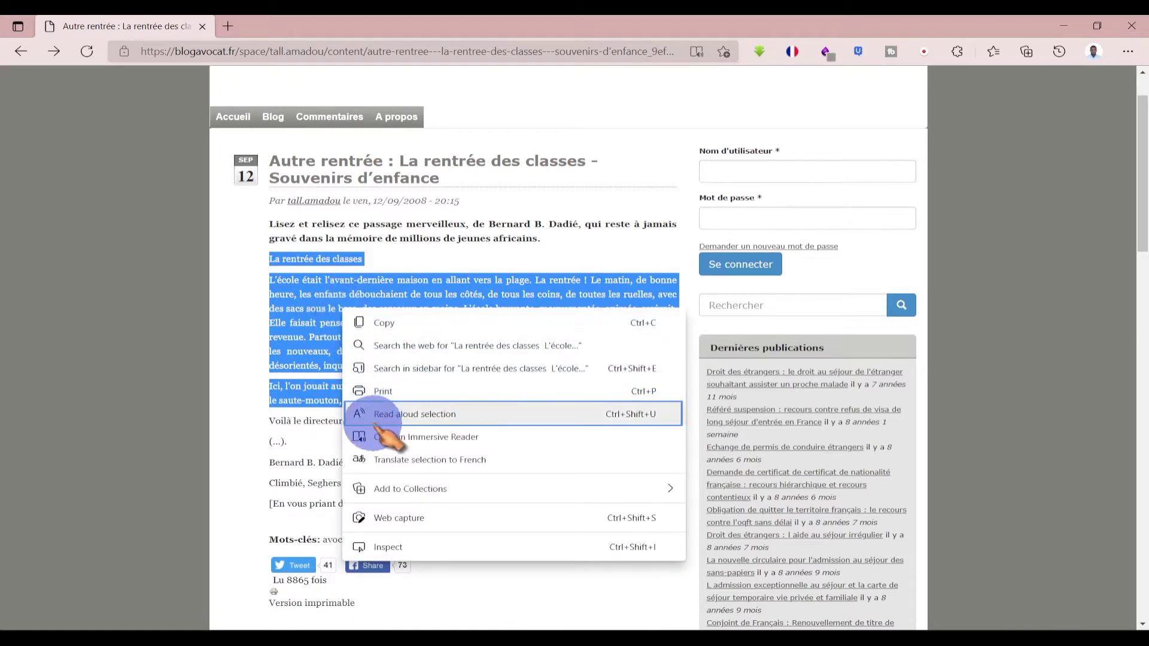
left_click(438, 415)
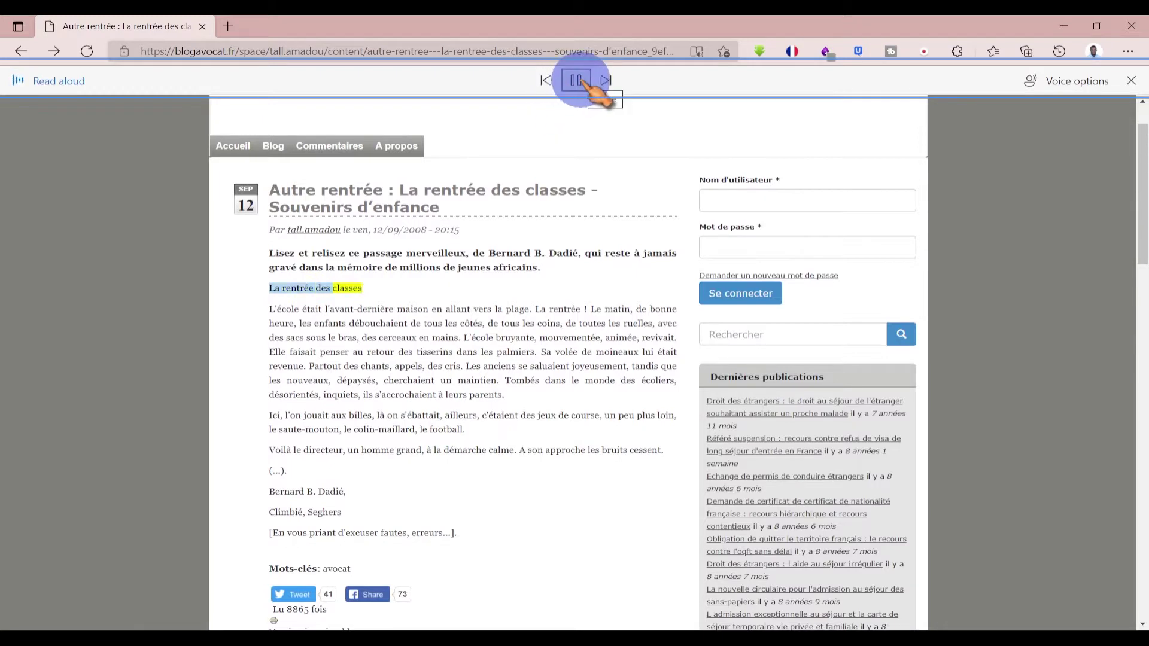
Set the read-aloud speed to Normal and open the choice of voices
left_click(1077, 82)
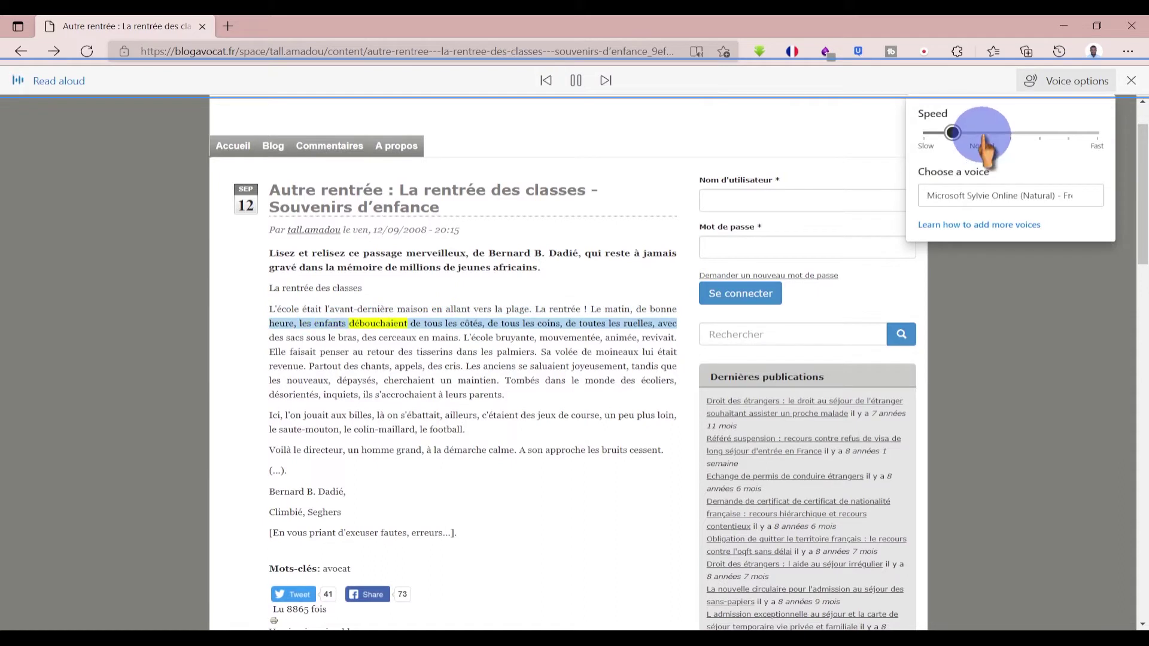
left_click(981, 134)
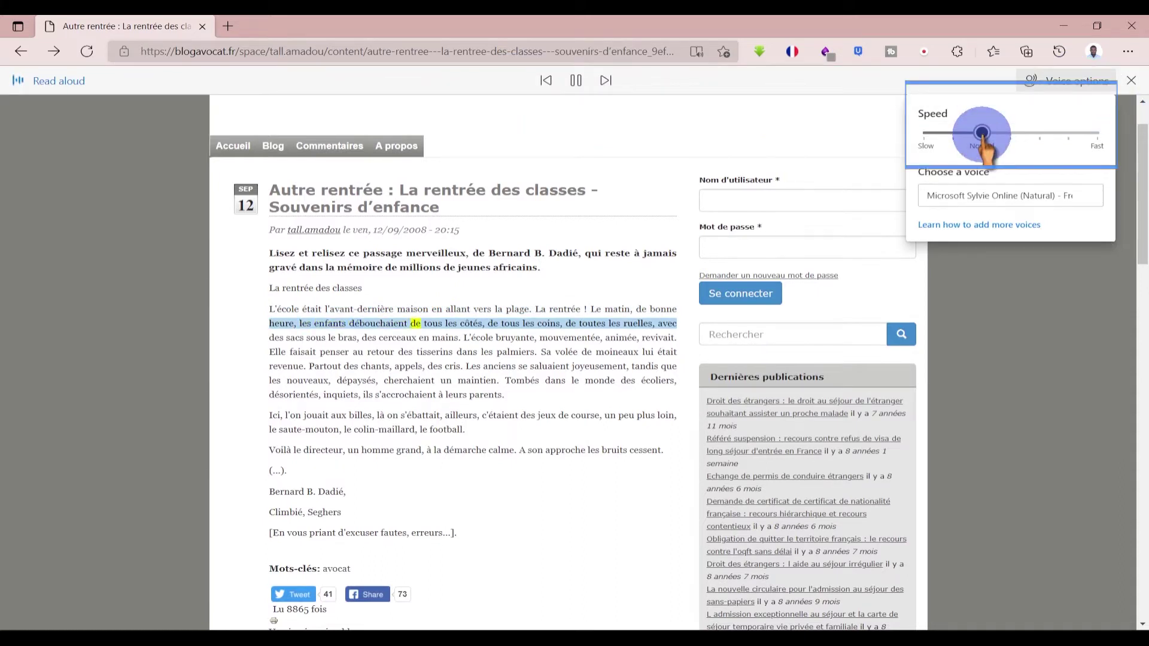
key("Tab")
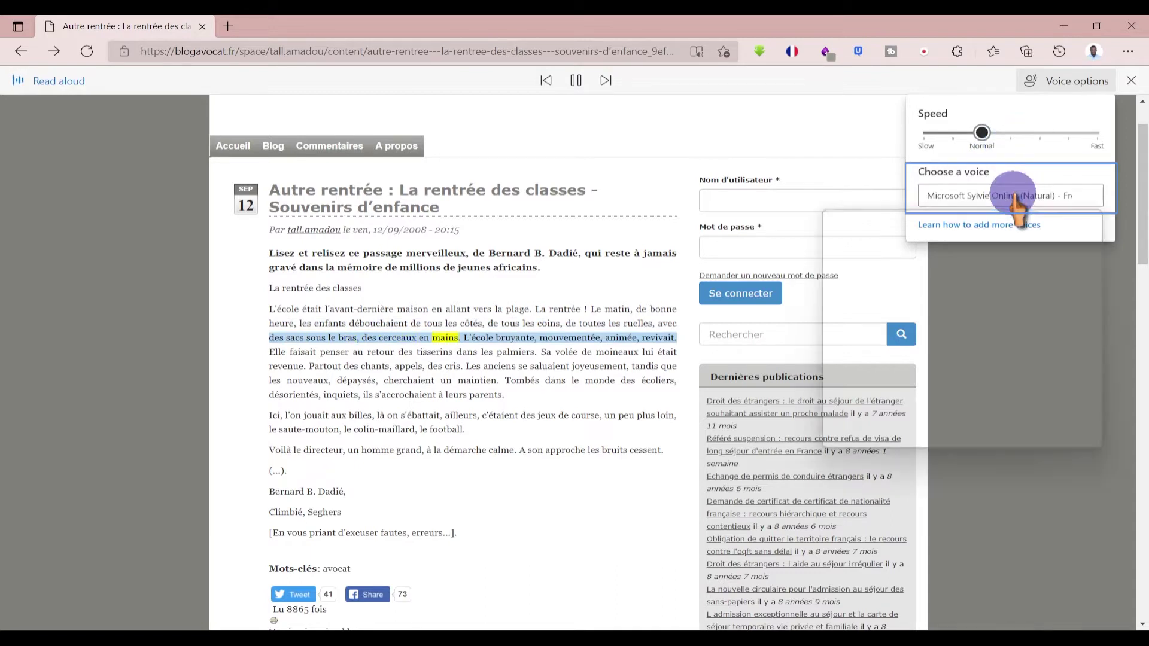
key("Tab")
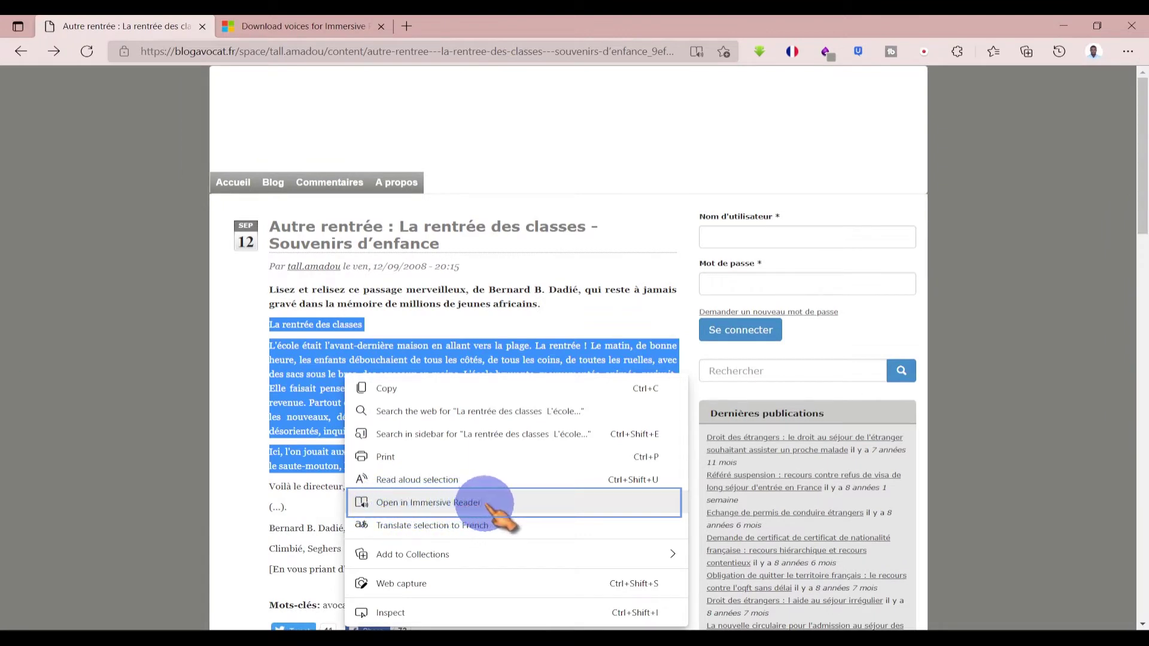
Open the selected passage in Immersive Reader, start reading it aloud and stop the playback
left_click(488, 506)
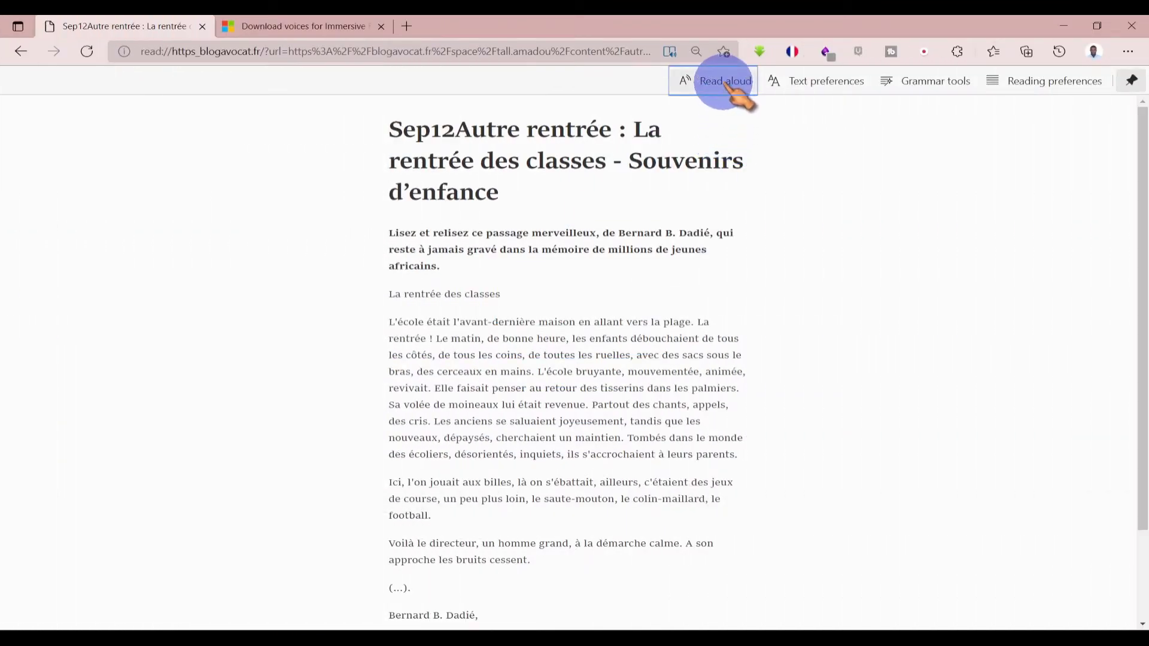
left_click(725, 81)
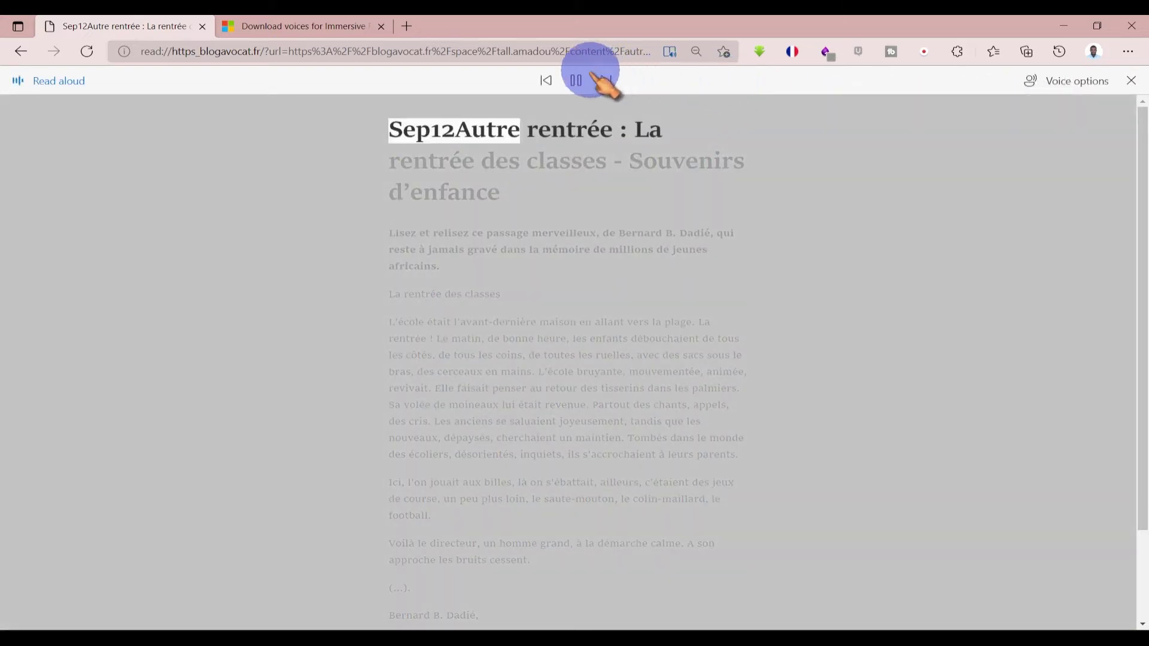
left_click(575, 80)
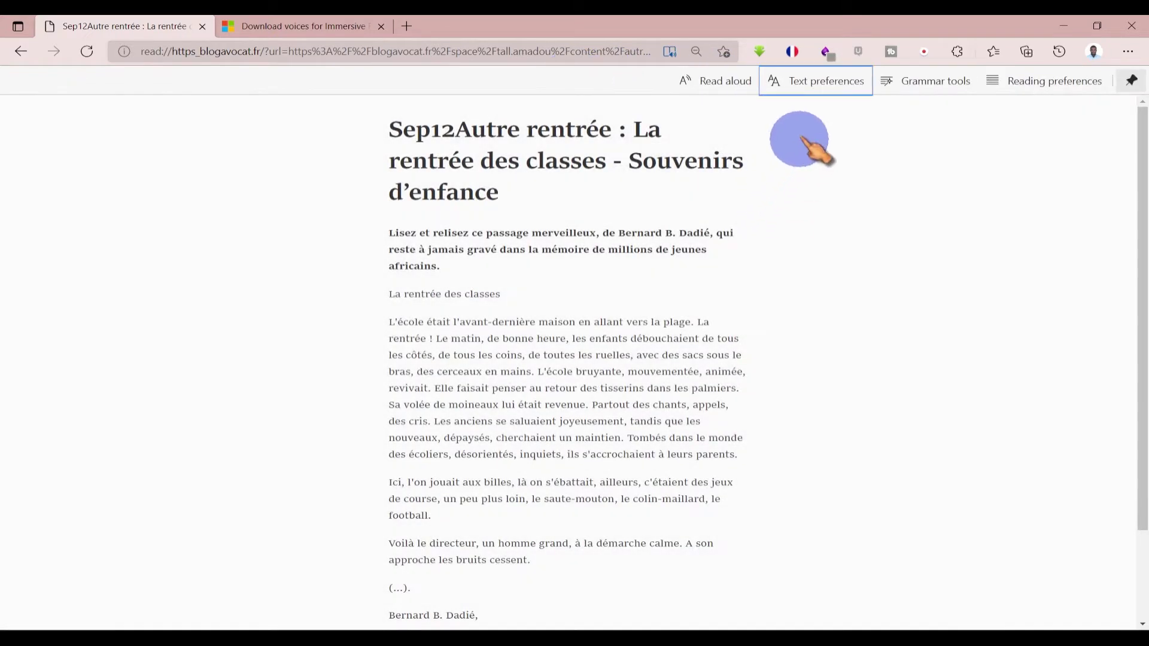
Set the reader's text size one notch above Medium and enable wider text spacing
left_click(827, 80)
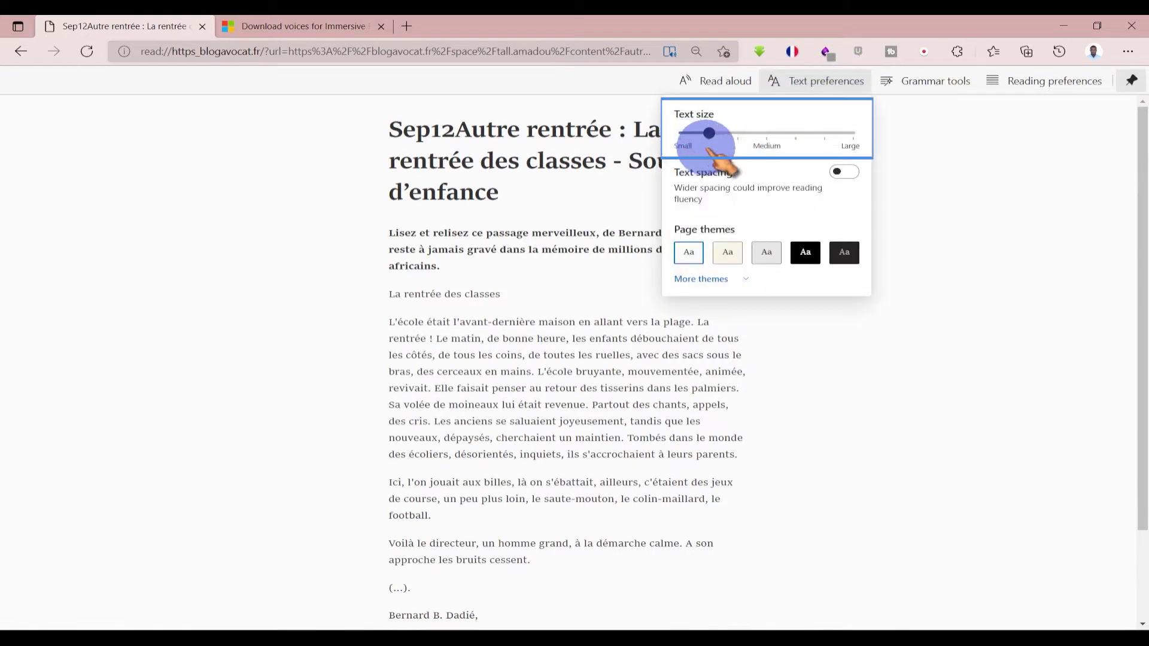
left_click_drag(727, 136, 795, 133)
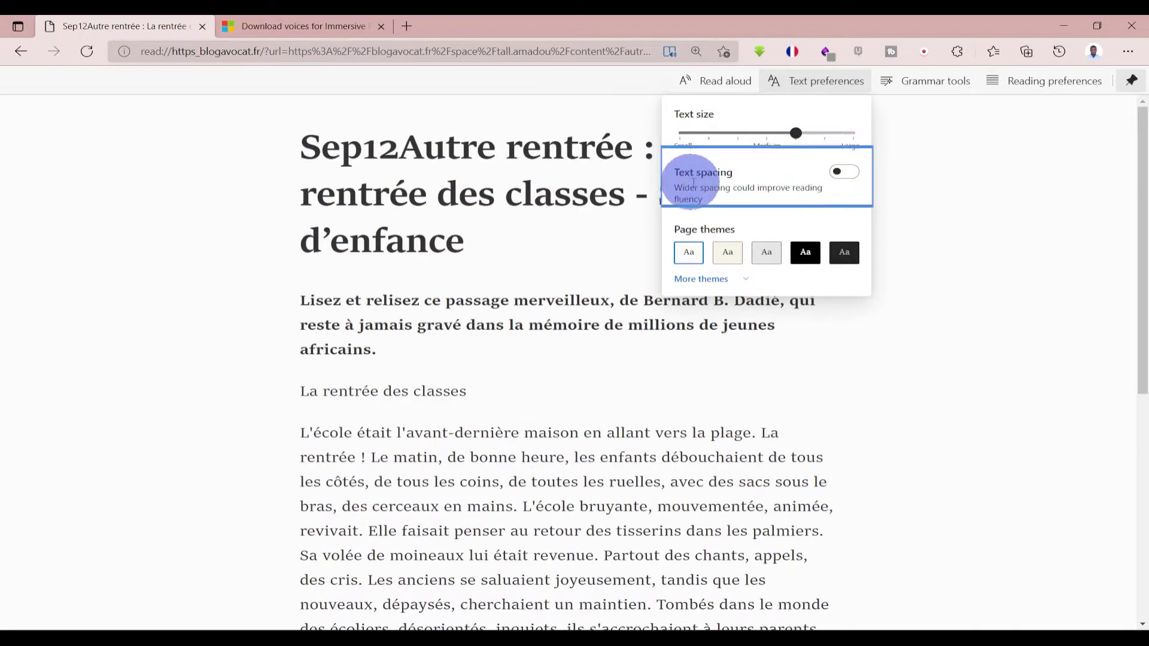
left_click(843, 173)
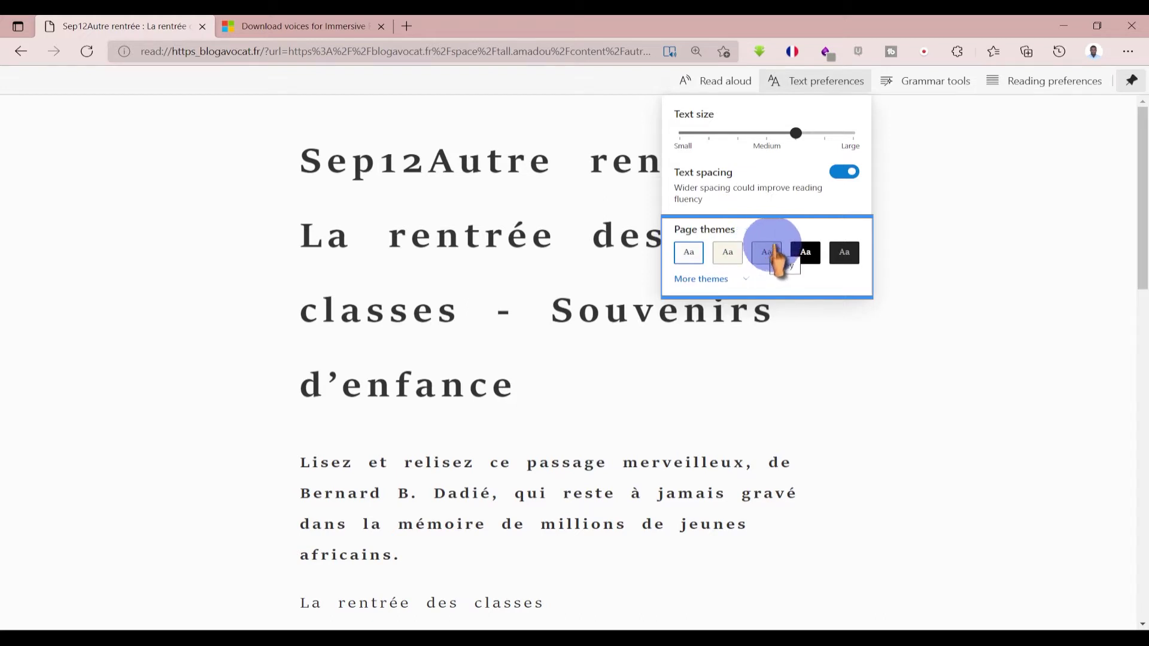
Try the gray, black and dark gray page themes on the article
left_click(781, 250)
left_click(815, 254)
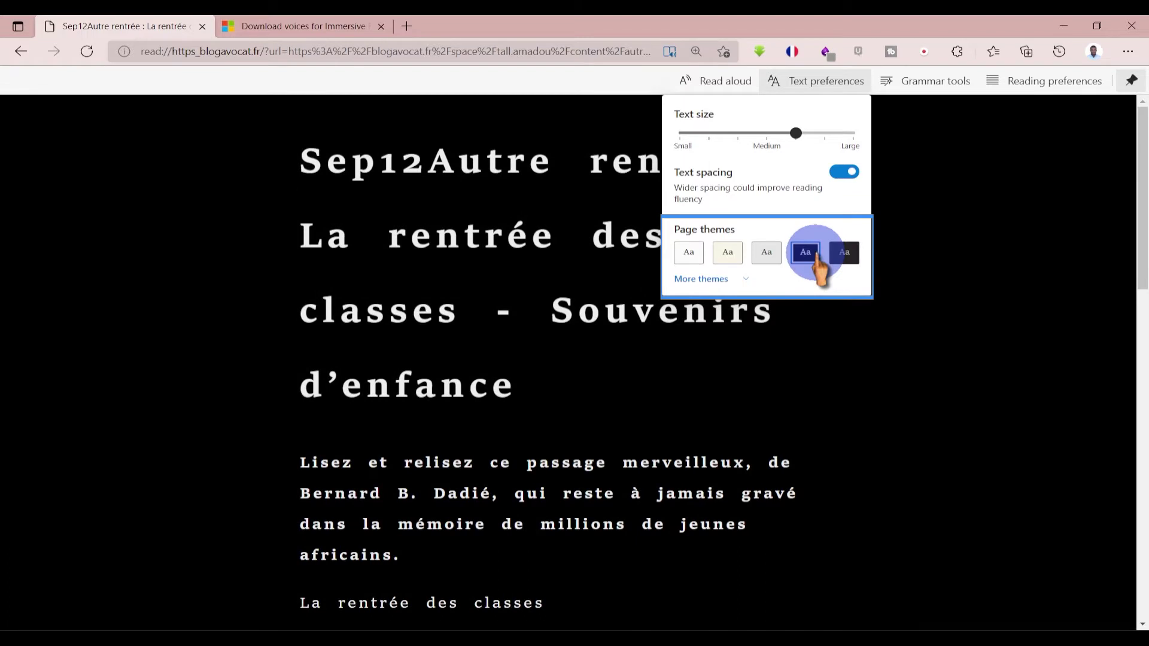
left_click(845, 255)
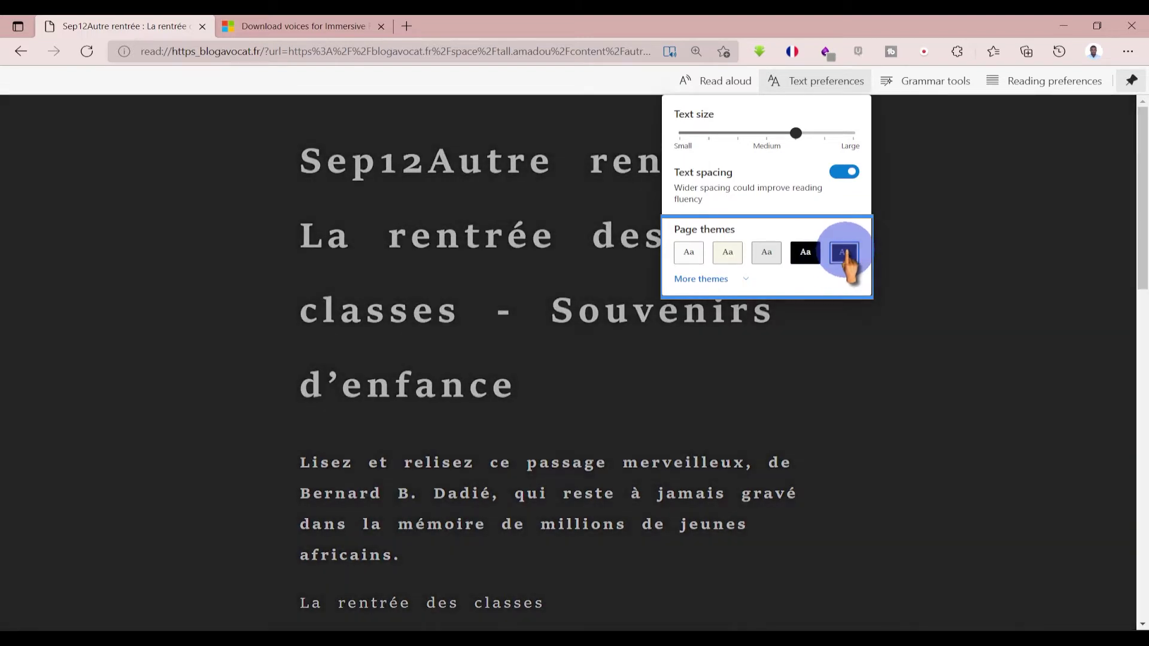
Show the additional page themes and apply the light green one to the article
left_click(676, 281)
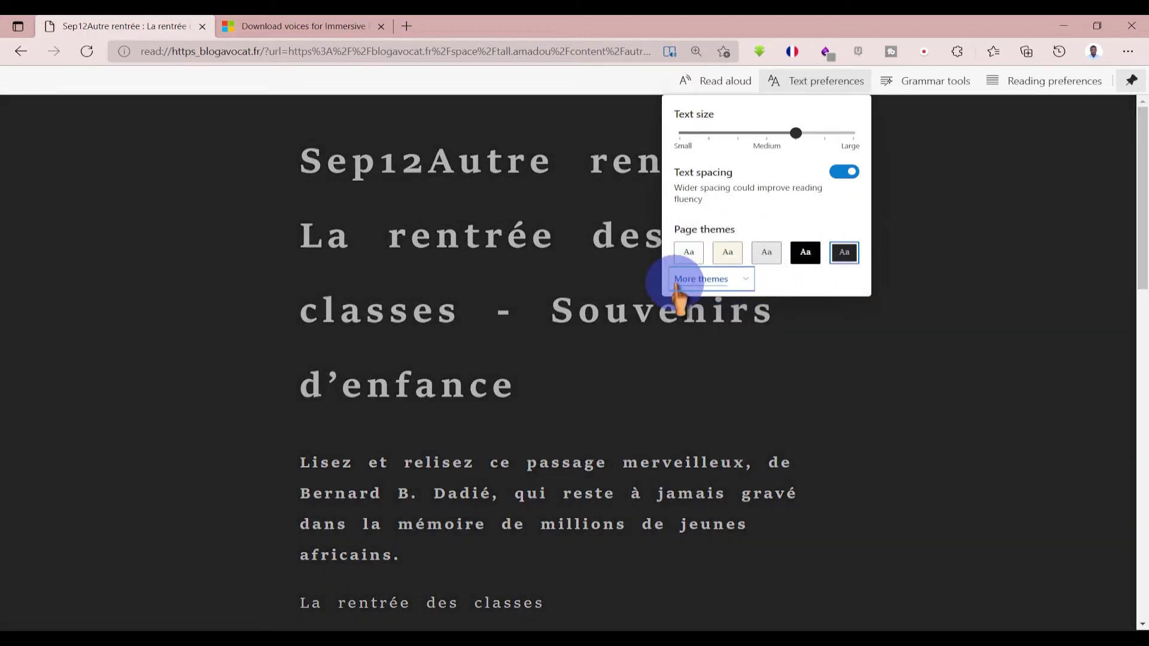
left_click(711, 281)
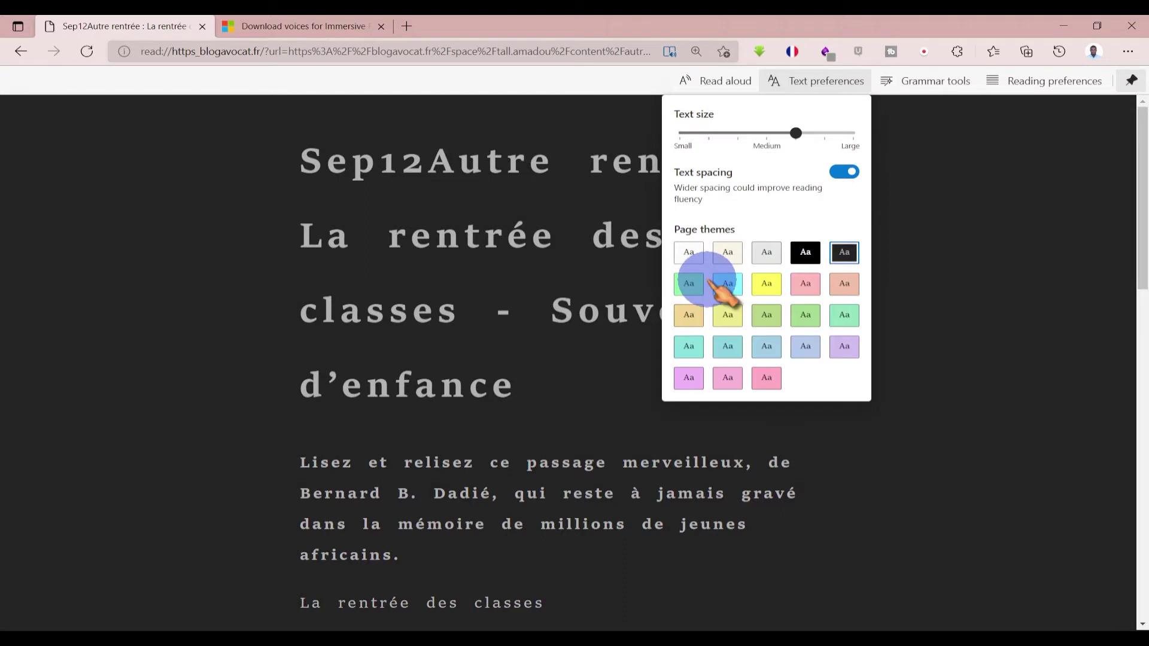
left_click(688, 285)
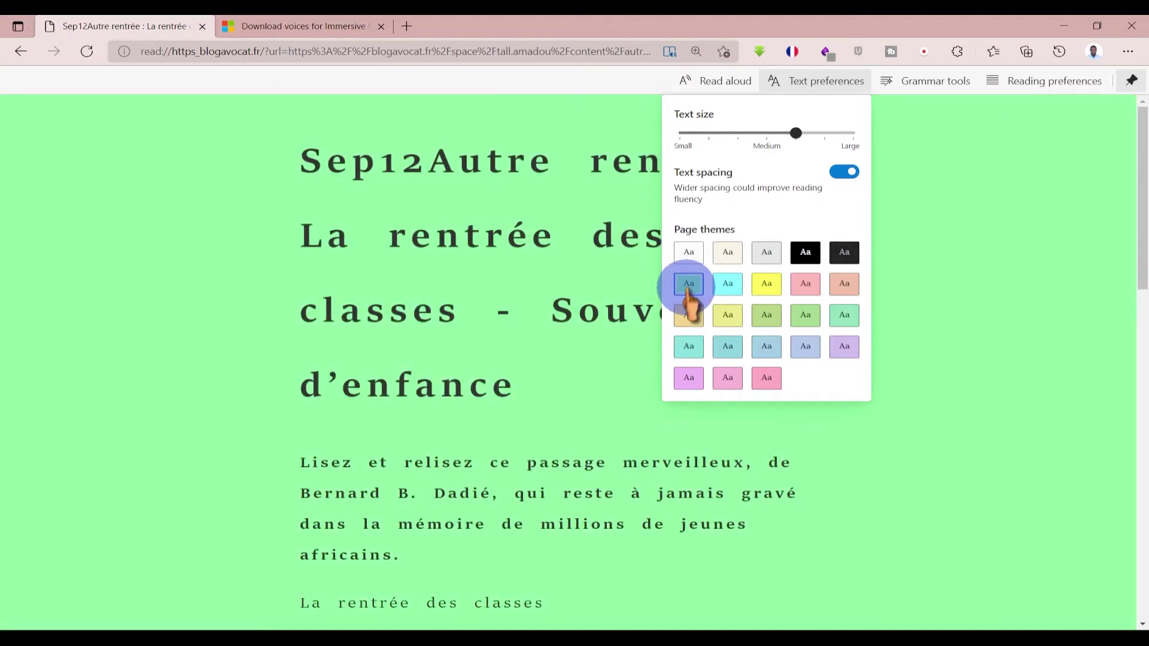
Split the words into syllables and highlight nouns in gold and verbs in purple
left_click(942, 82)
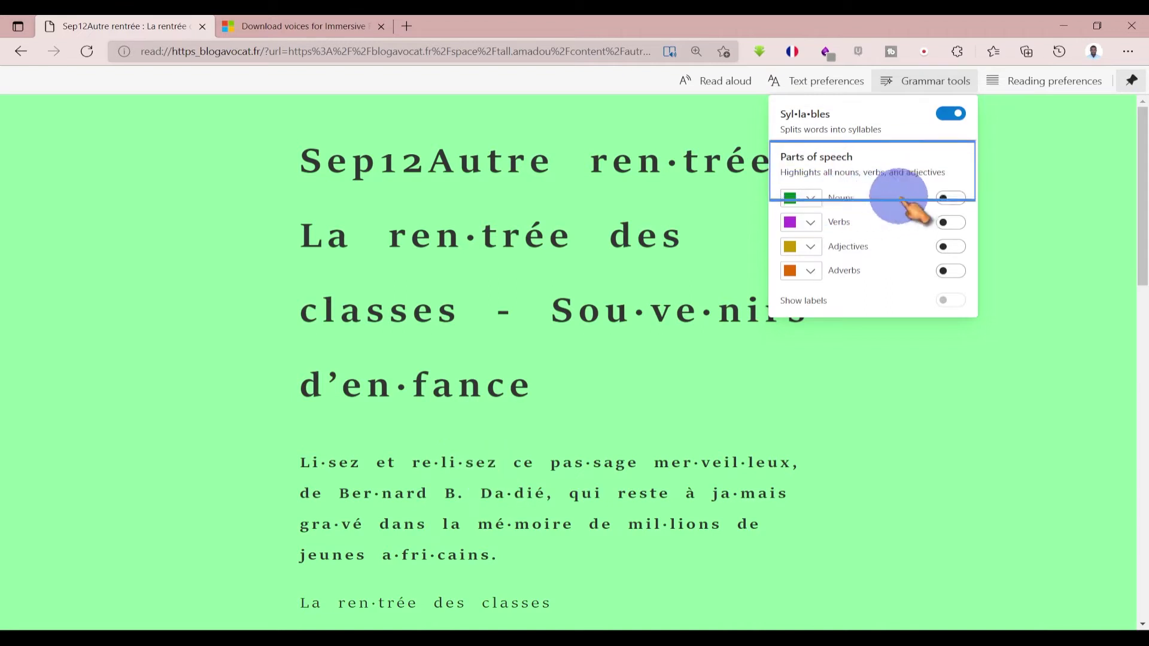
left_click(951, 198)
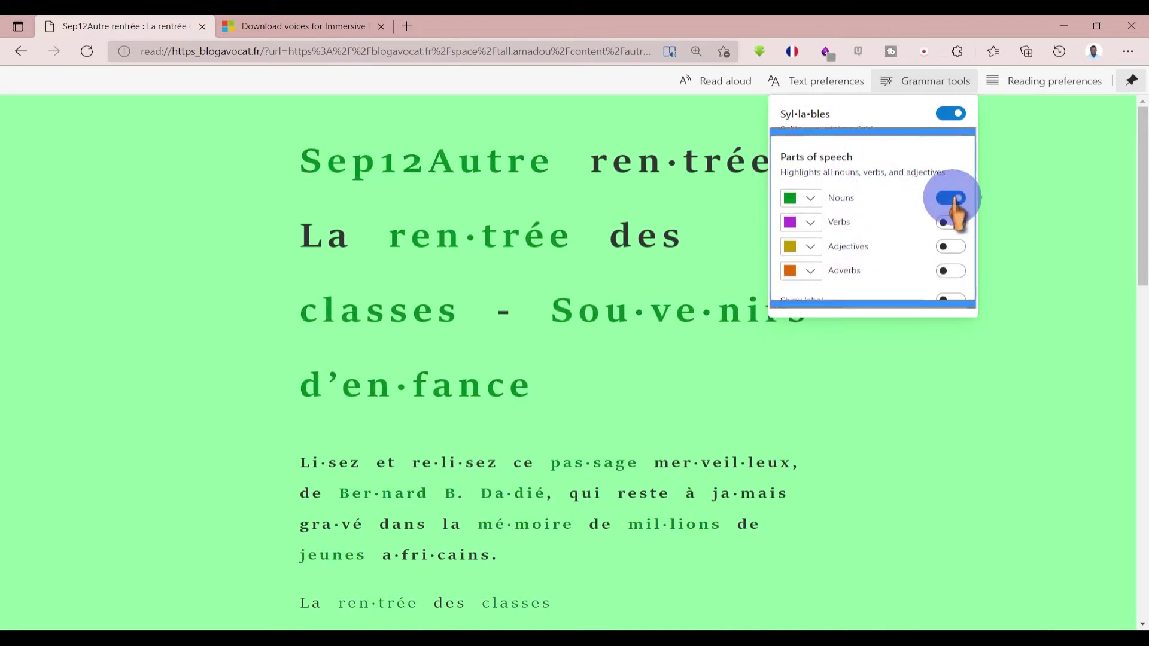
left_click(809, 198)
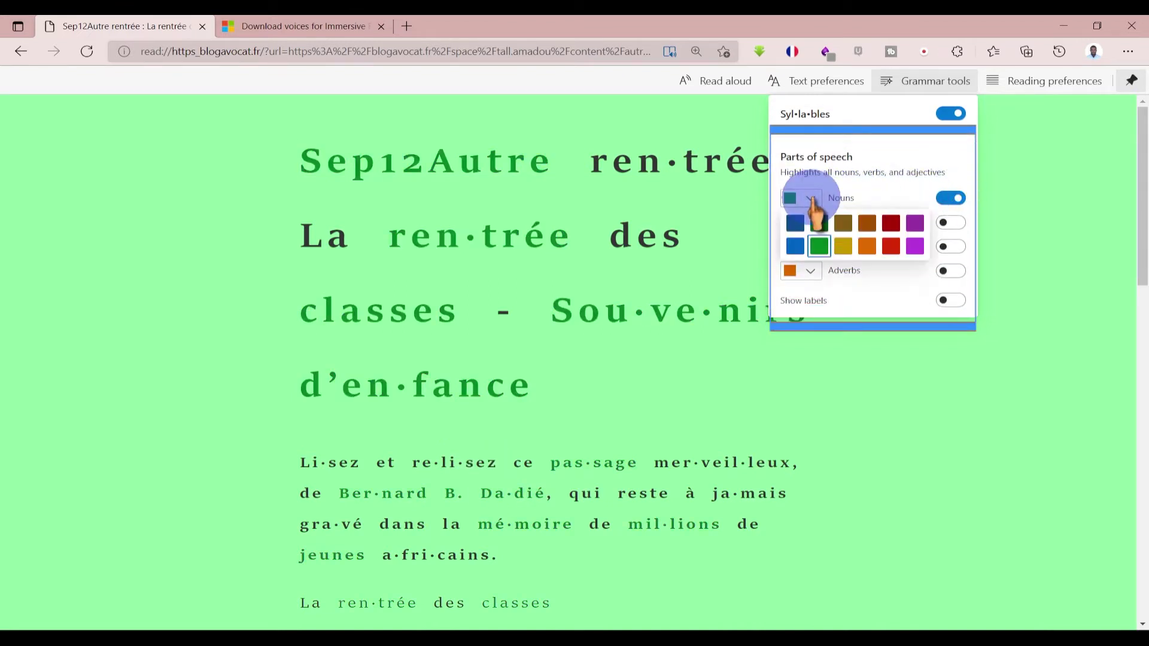
left_click(843, 247)
left_click(950, 223)
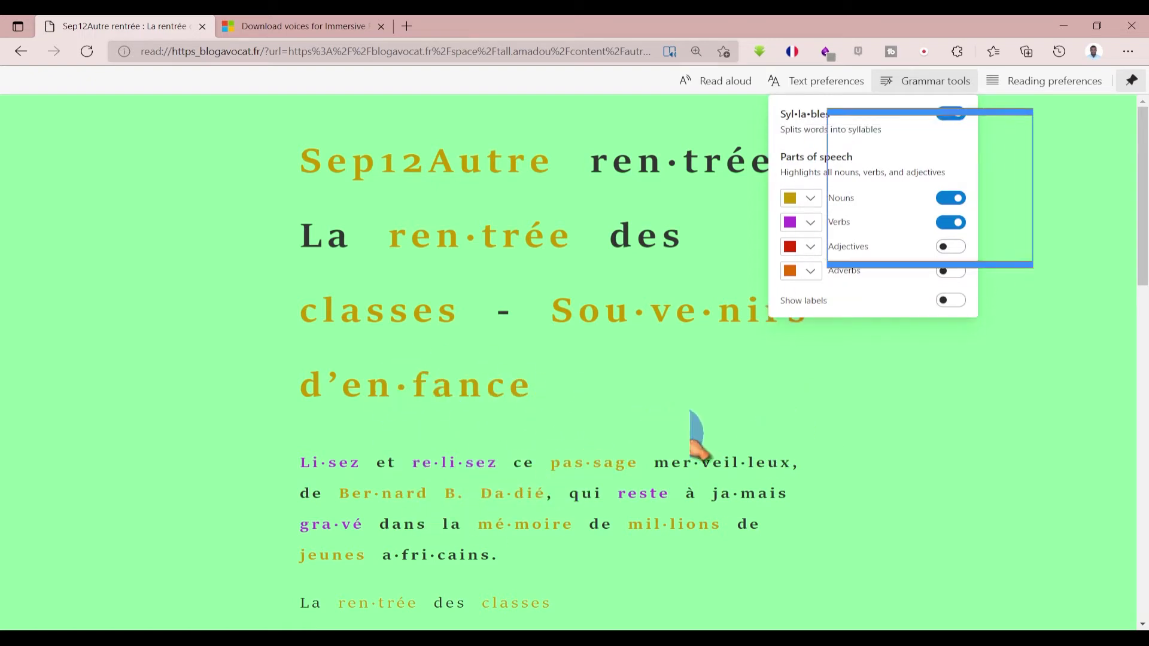
Enable line focus with five lines at a time and open the choice of translation language
left_click(1032, 84)
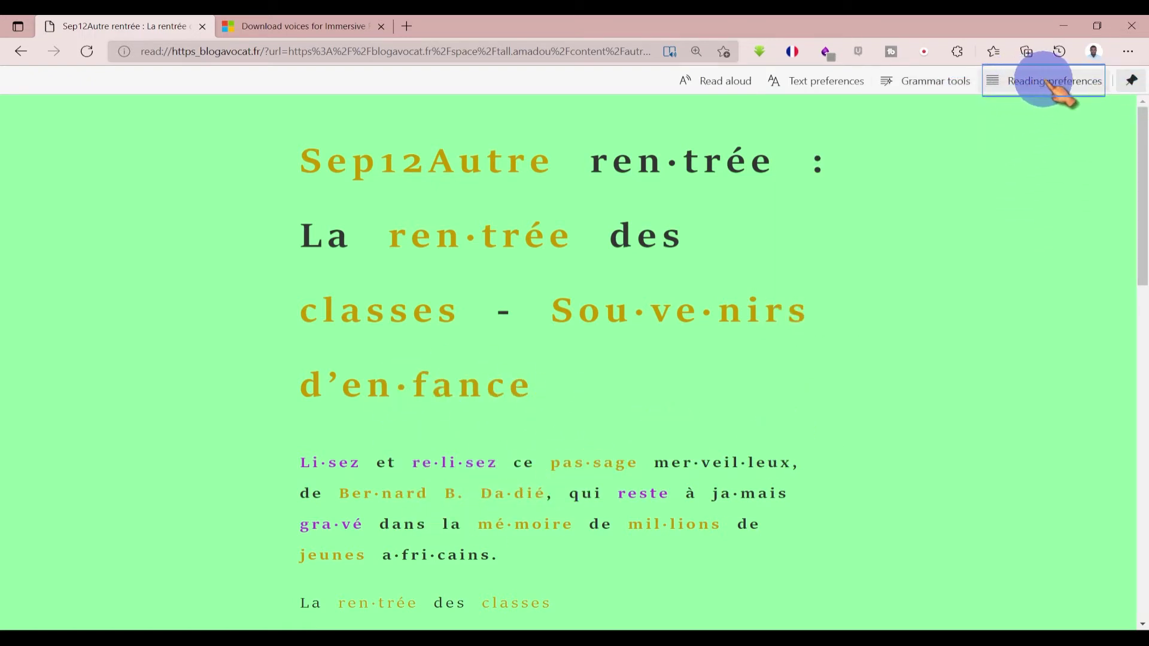
left_click(1077, 83)
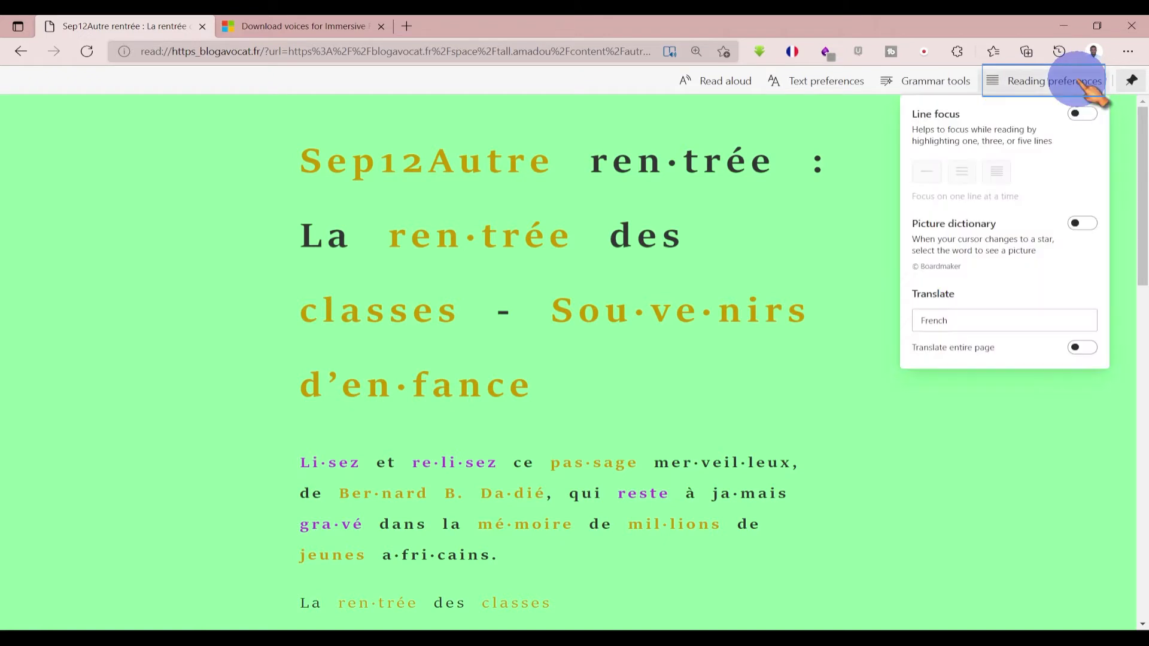
left_click(1081, 114)
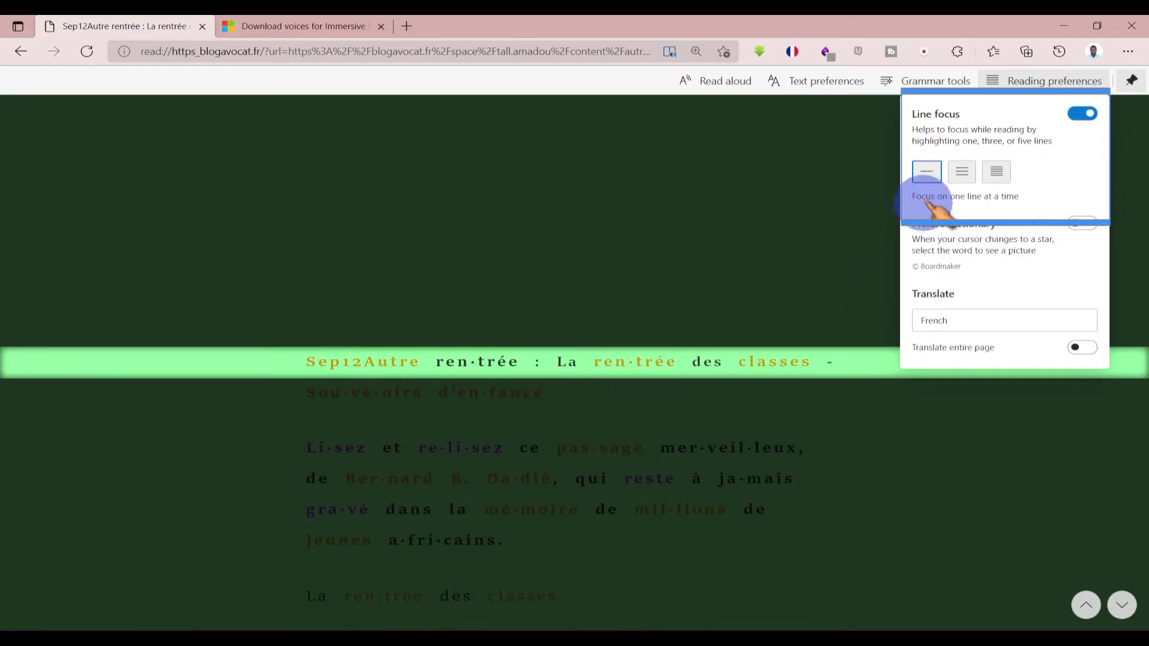
left_click(961, 174)
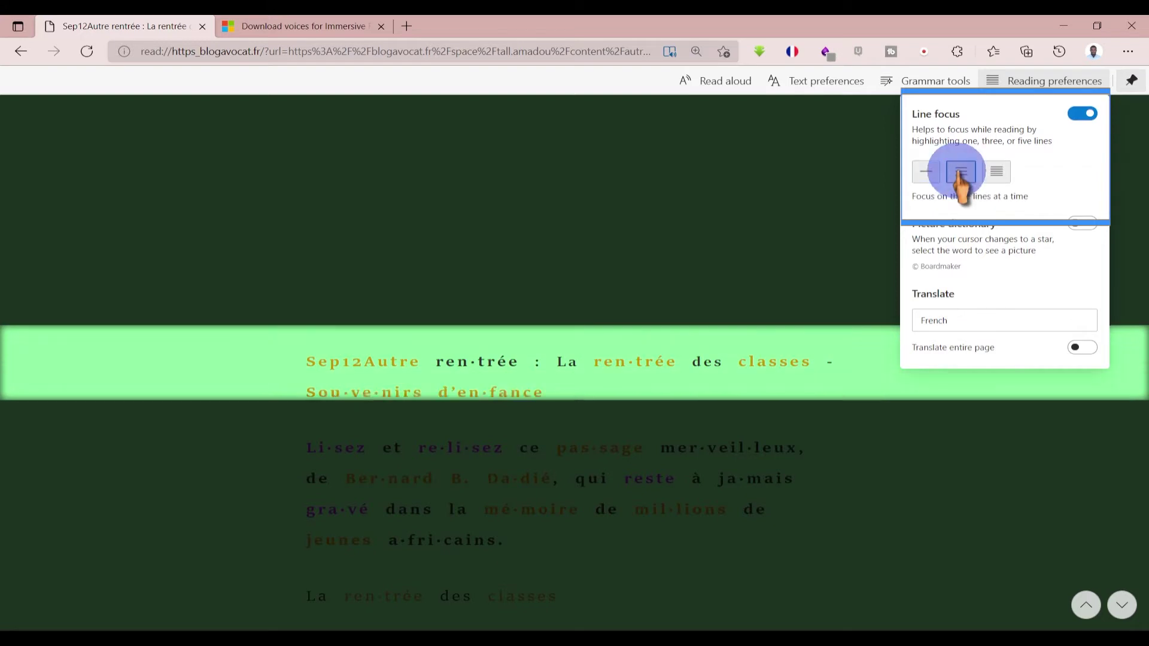
left_click(995, 173)
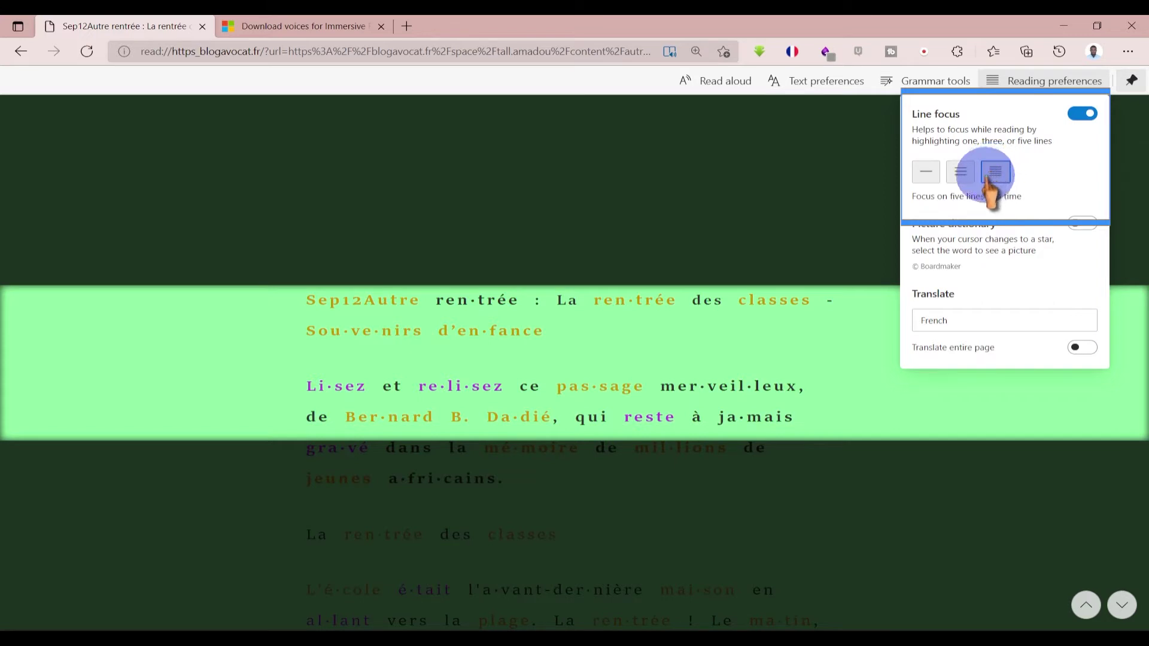
left_click(972, 323)
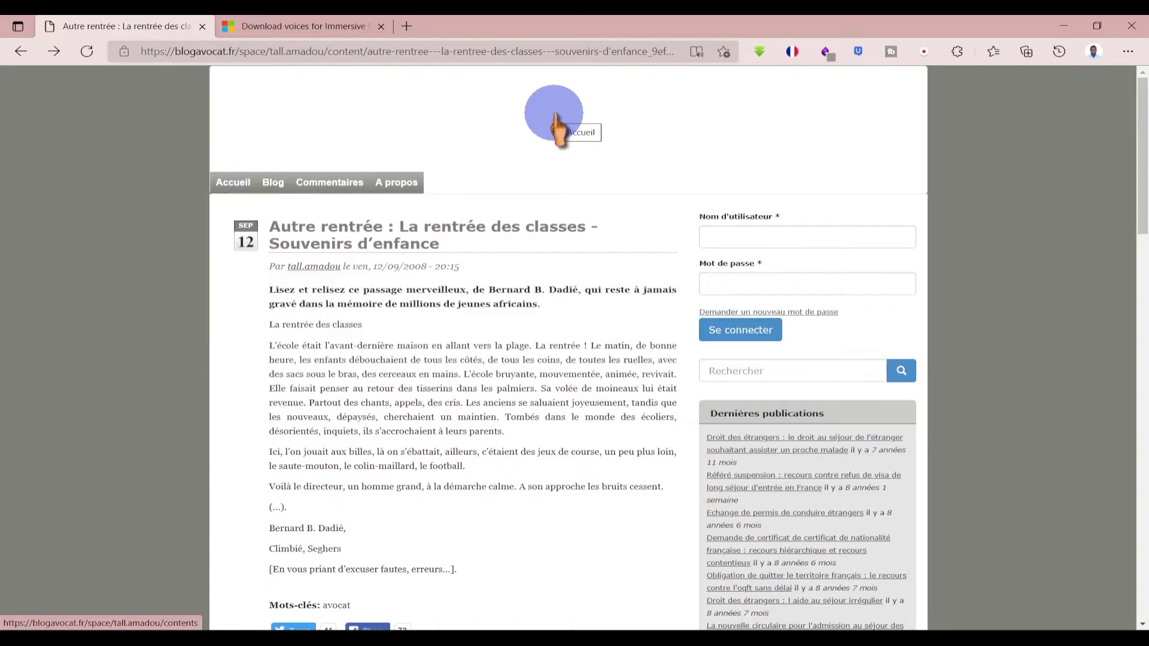
Make a web capture of the area from "La rentrée des classes" to "les bruits cessent." and open it for markup
right_click(555, 116)
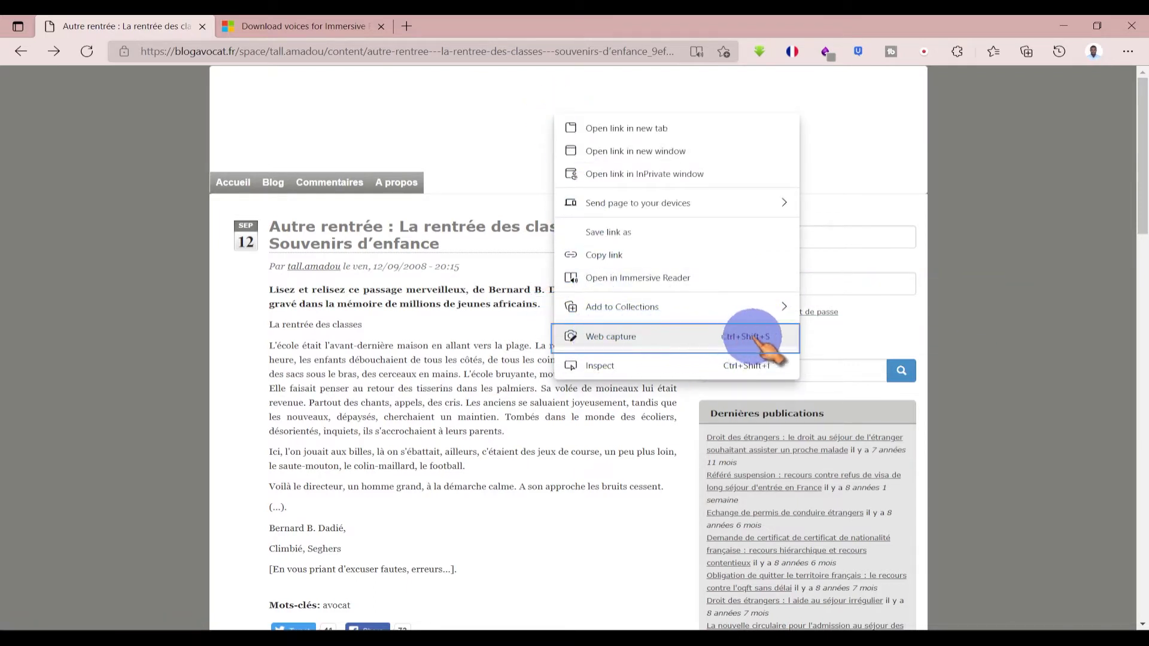
left_click(610, 337)
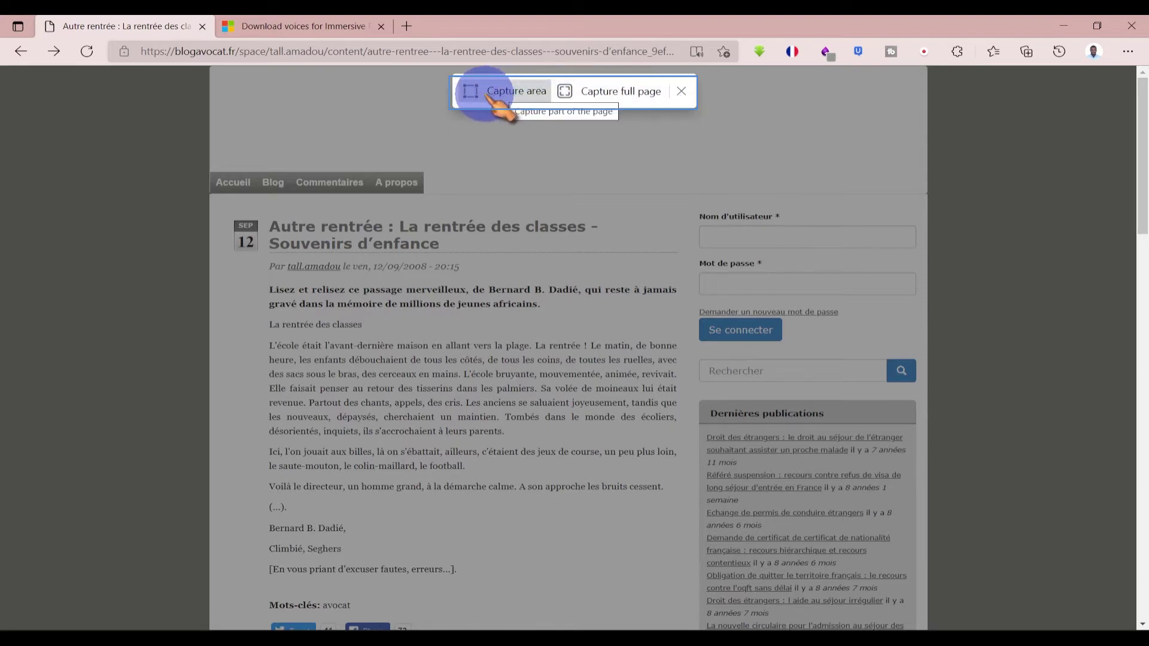
left_click(515, 96)
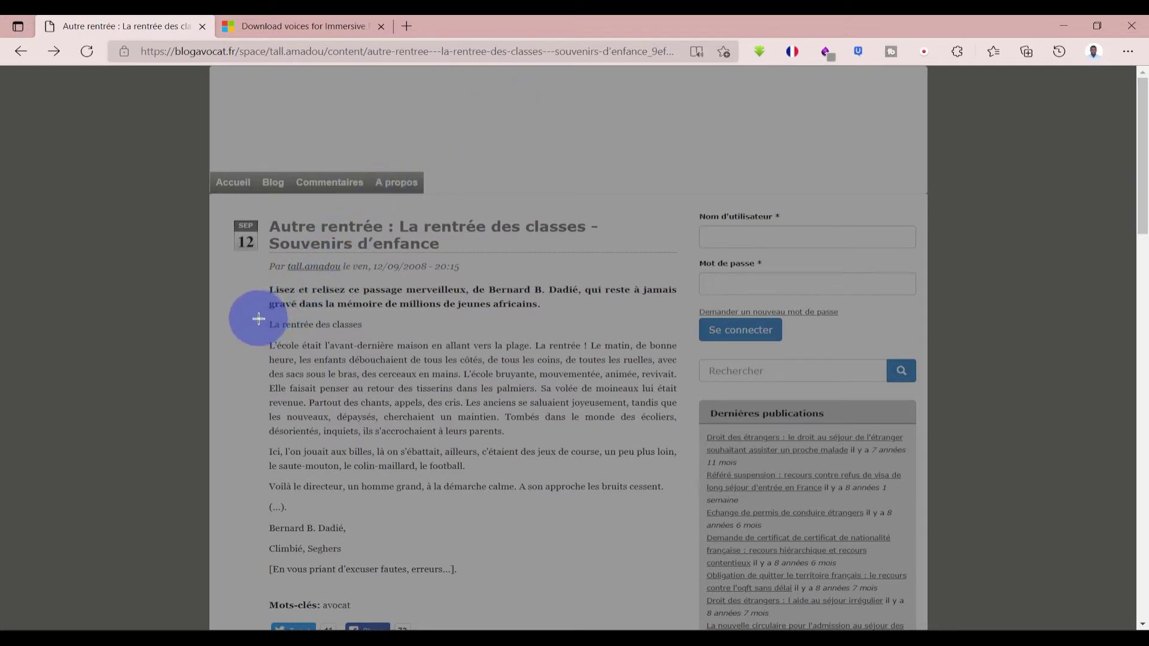
left_click_drag(258, 315, 691, 500)
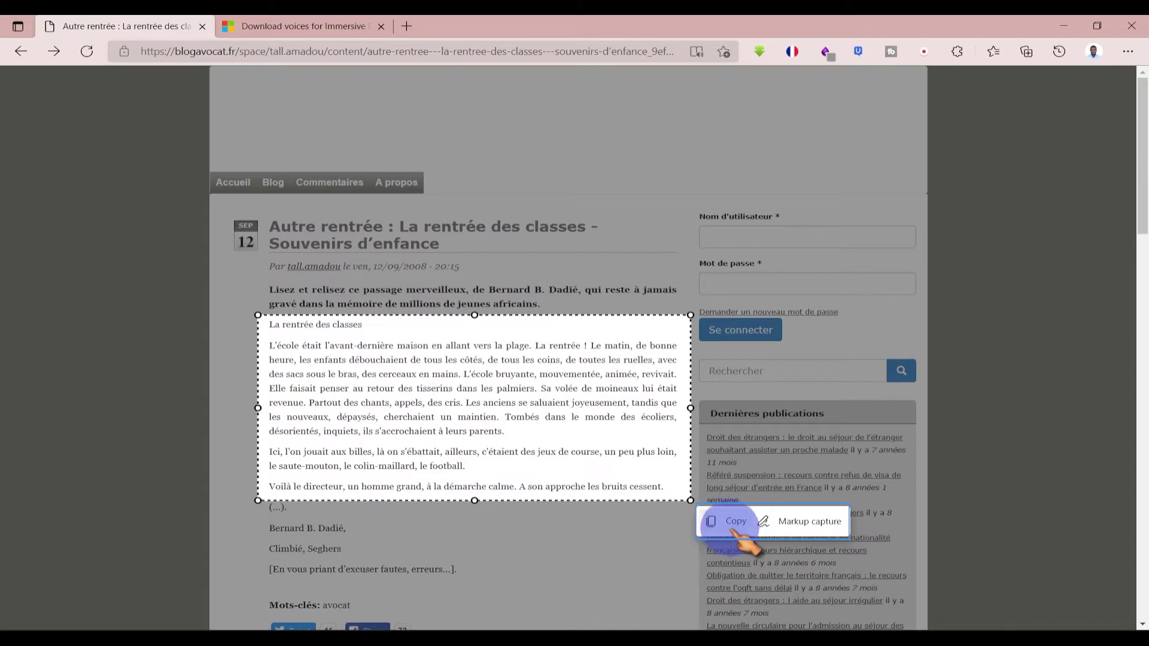
left_click(796, 522)
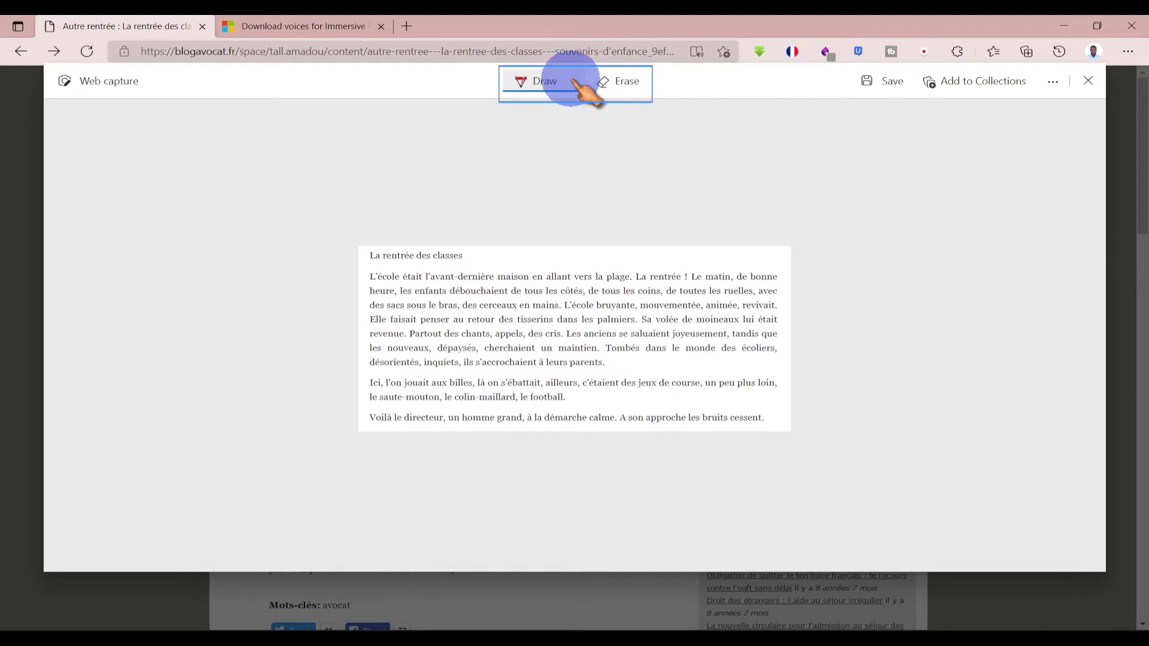
Set the drawing pen for the capture to pink with a slightly greater thickness
left_click(574, 82)
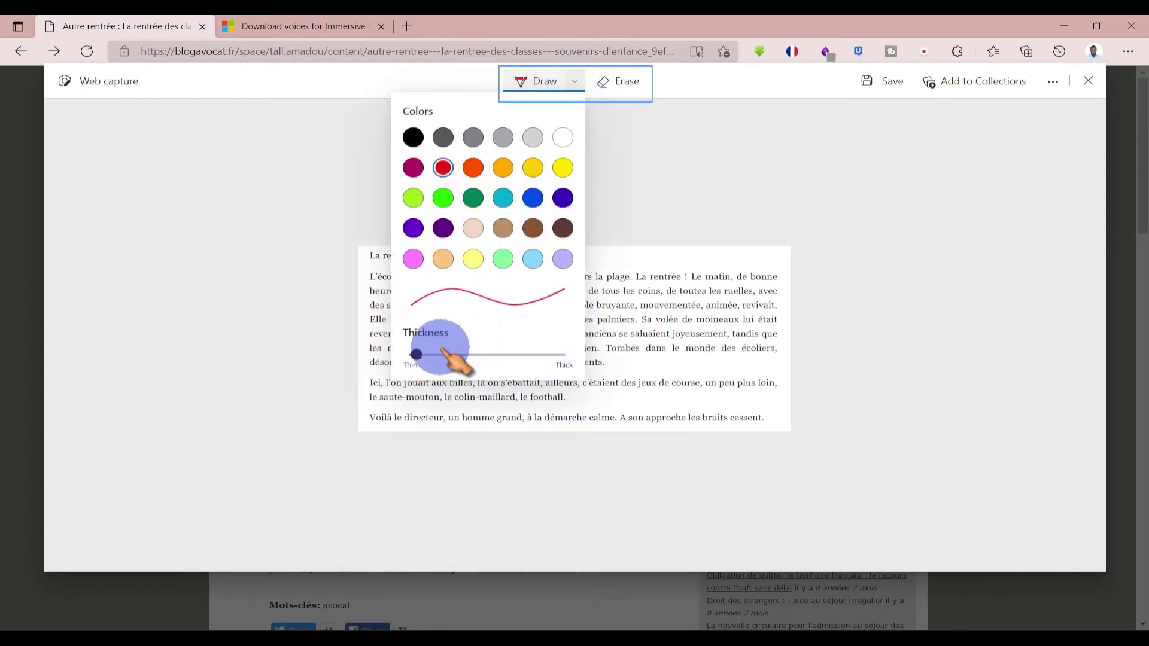
left_click(423, 355)
left_click(413, 258)
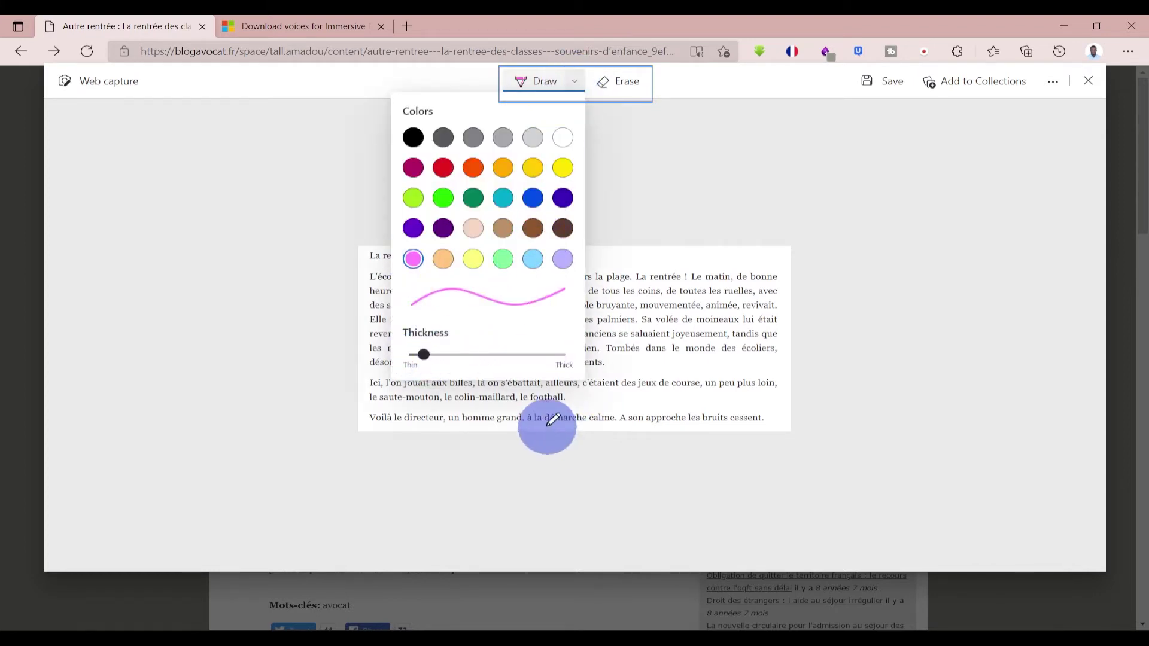
Underline "démarche calme" in pink, and underline "mouvementée" with the pen colour changed to bright green
left_click_drag(546, 423, 562, 417)
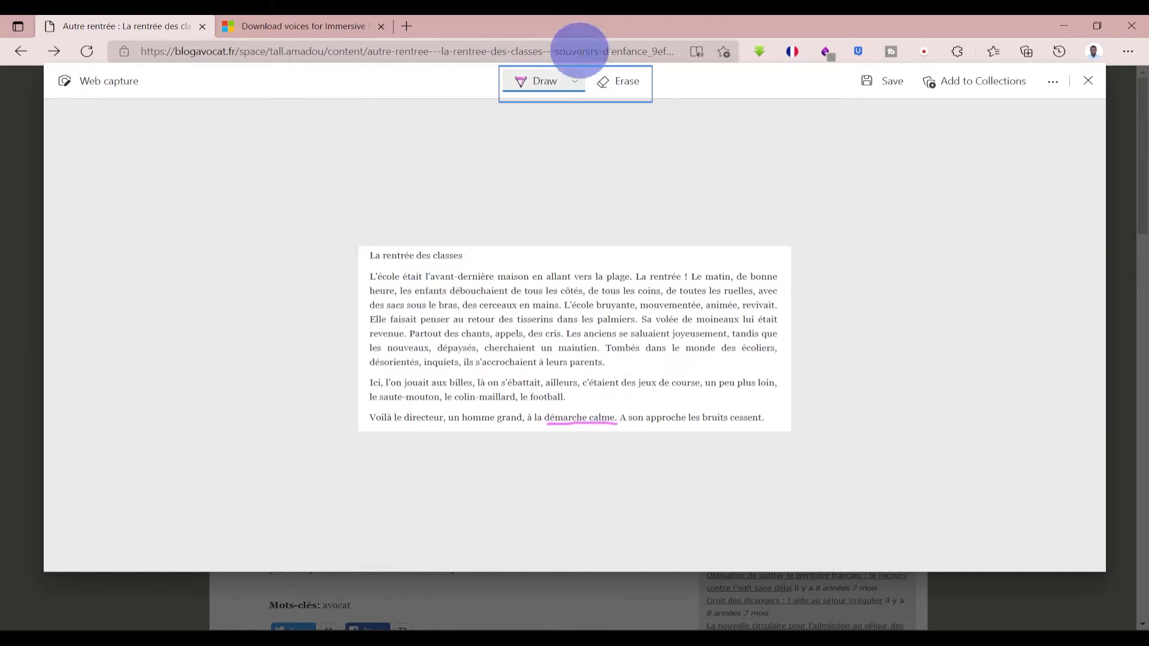
left_click(574, 82)
left_click(443, 198)
left_click_drag(641, 310, 706, 311)
Outline "l'avant" in green, erase that outline, and open the additional options for the web capture
mouse_move(435, 270)
left_mouse_down()
mouse_move(422, 268)
mouse_move(441, 261)
left_mouse_up()
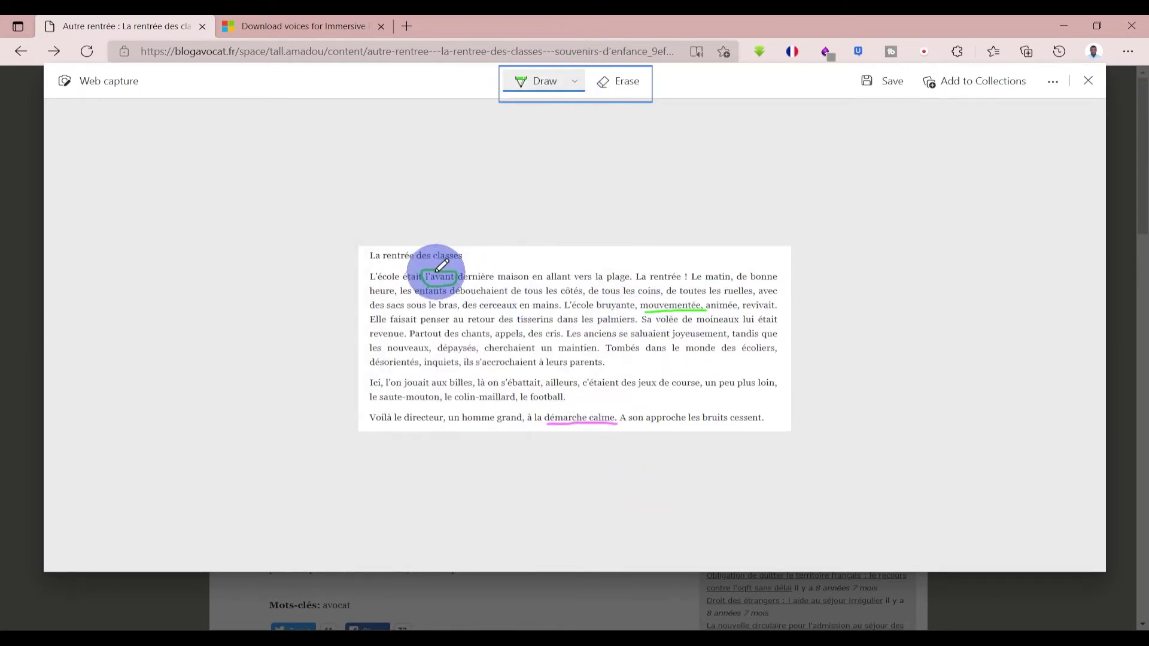
left_click(619, 81)
left_click(439, 274)
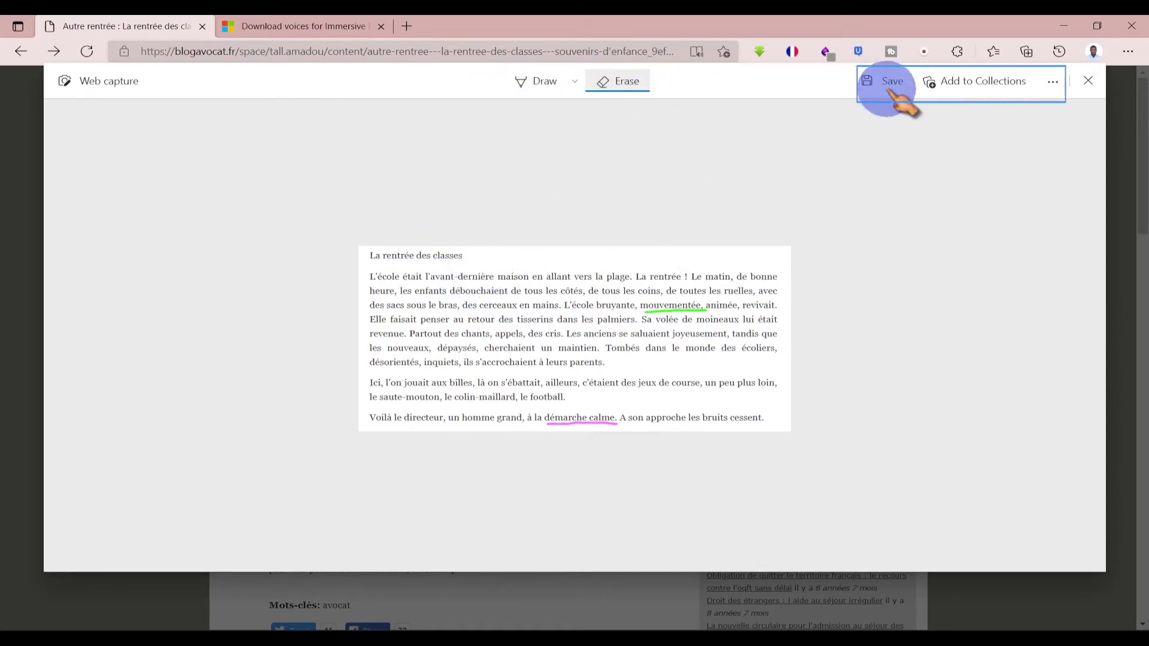
left_click(1052, 81)
left_click(1023, 107)
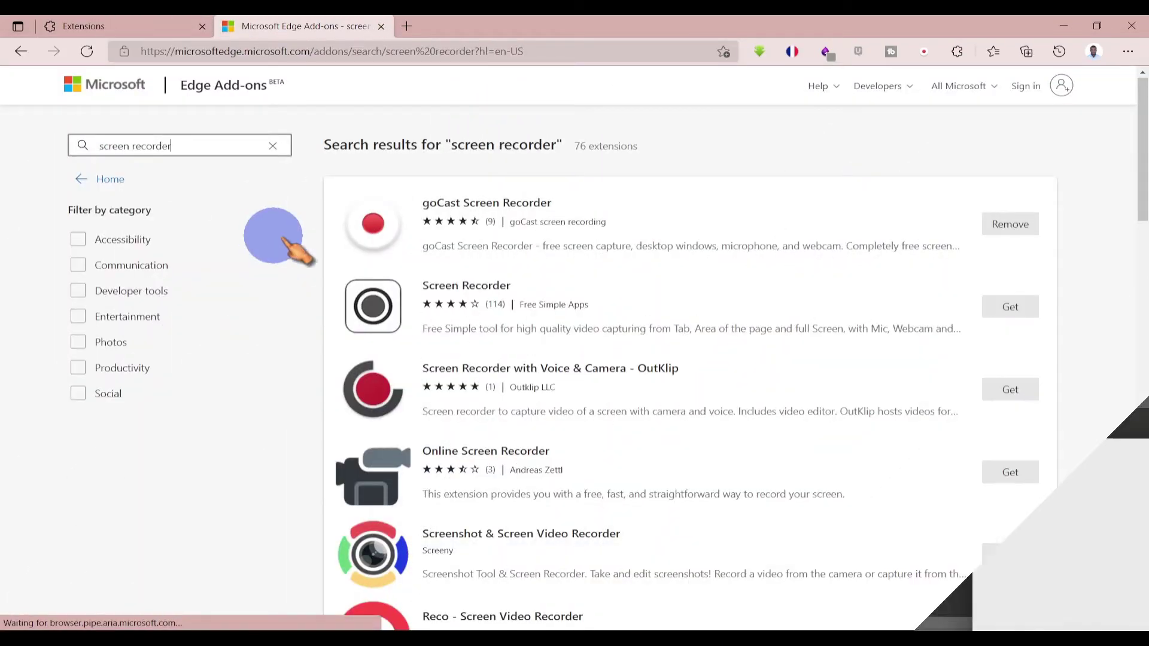
Look through the Edge Add-ons search results for "screen recorder"
scroll(454, 389, "down", 2)
scroll(454, 390, "down", 12)
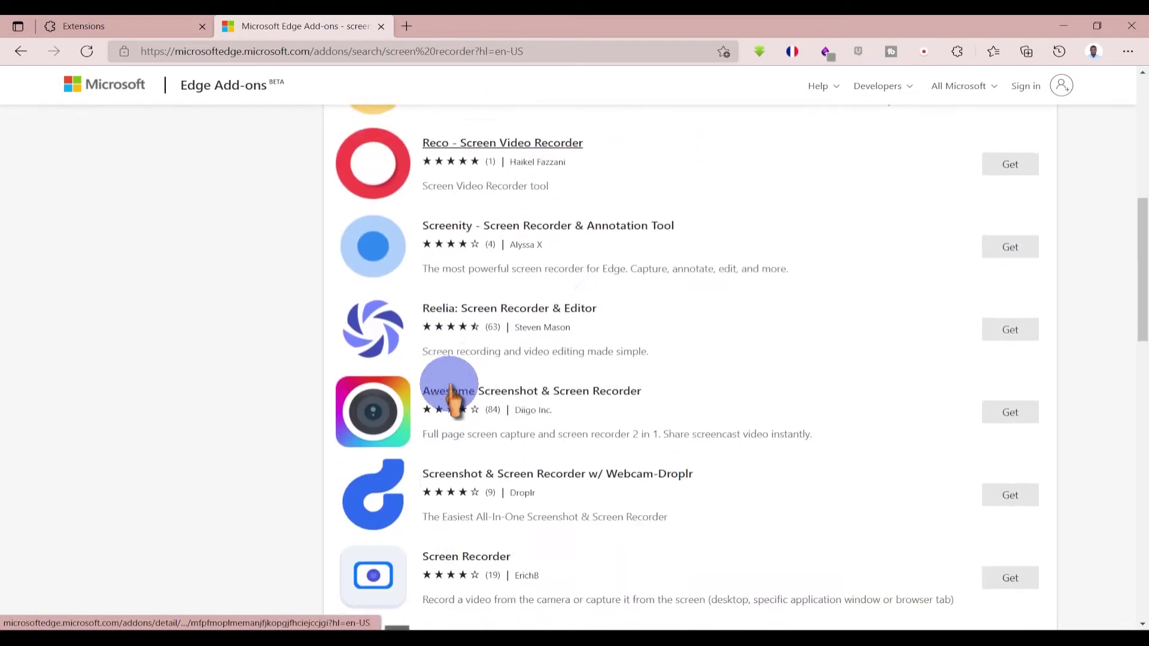
scroll(450, 389, "down", 12)
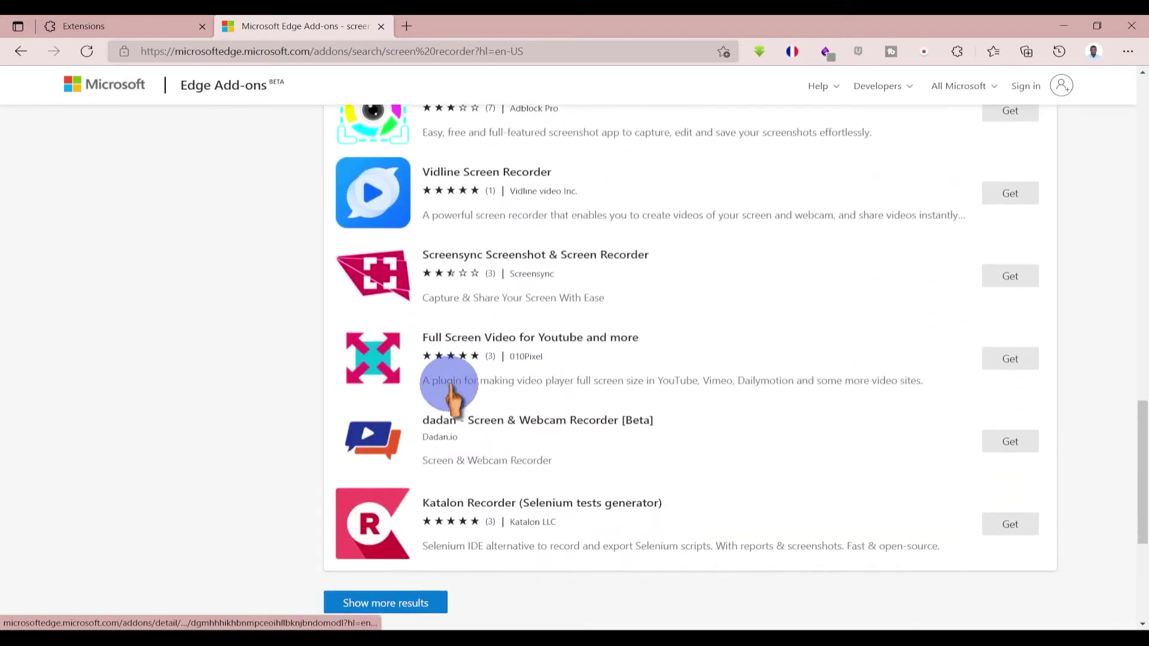
scroll(450, 386, "up", 6)
scroll(450, 383, "up", 10)
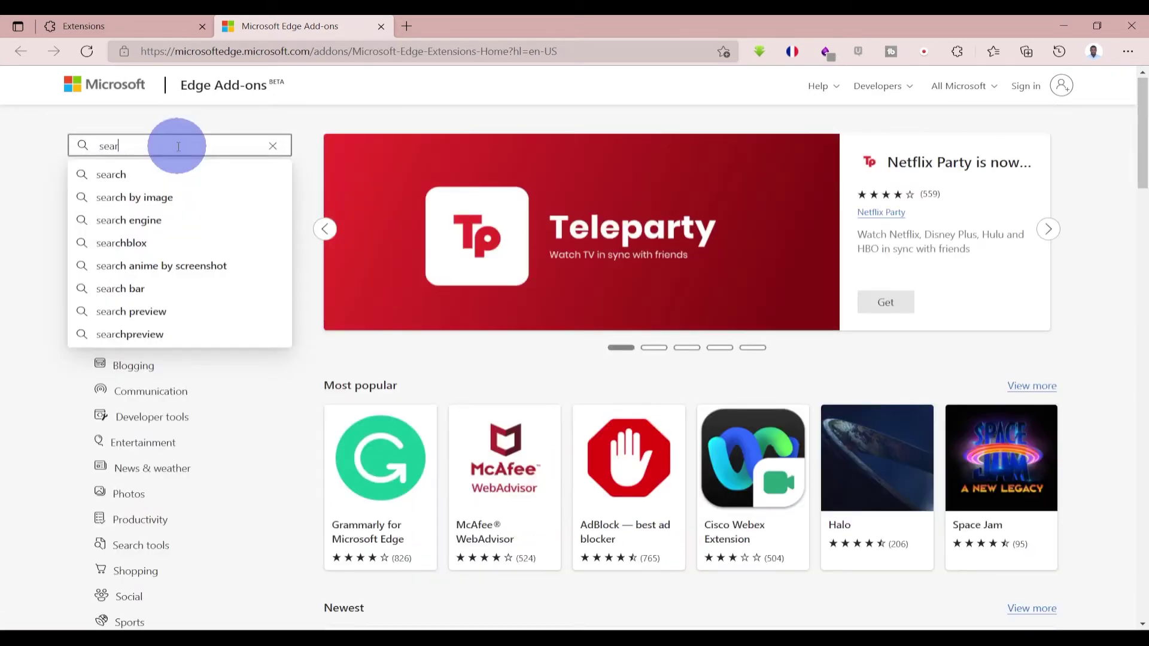
Clear the add-ons search text and search the store for "screen recorder"
key("BackSpace")
key("BackSpace")
key("BackSpace")
key("BackSpace")
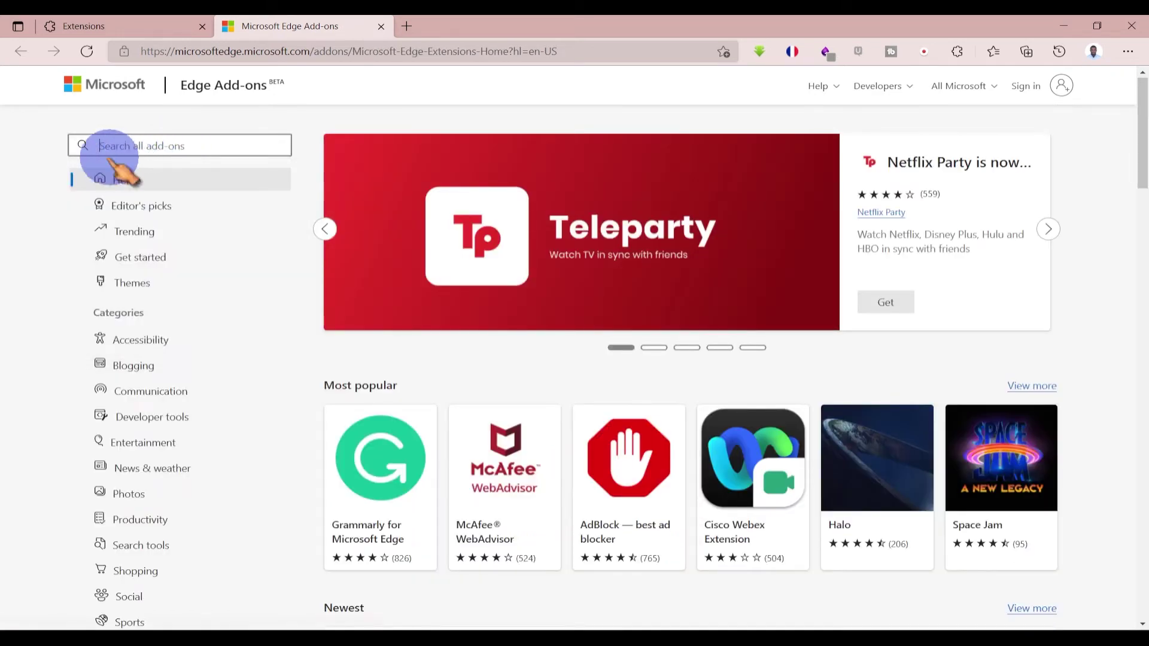
left_click(142, 152)
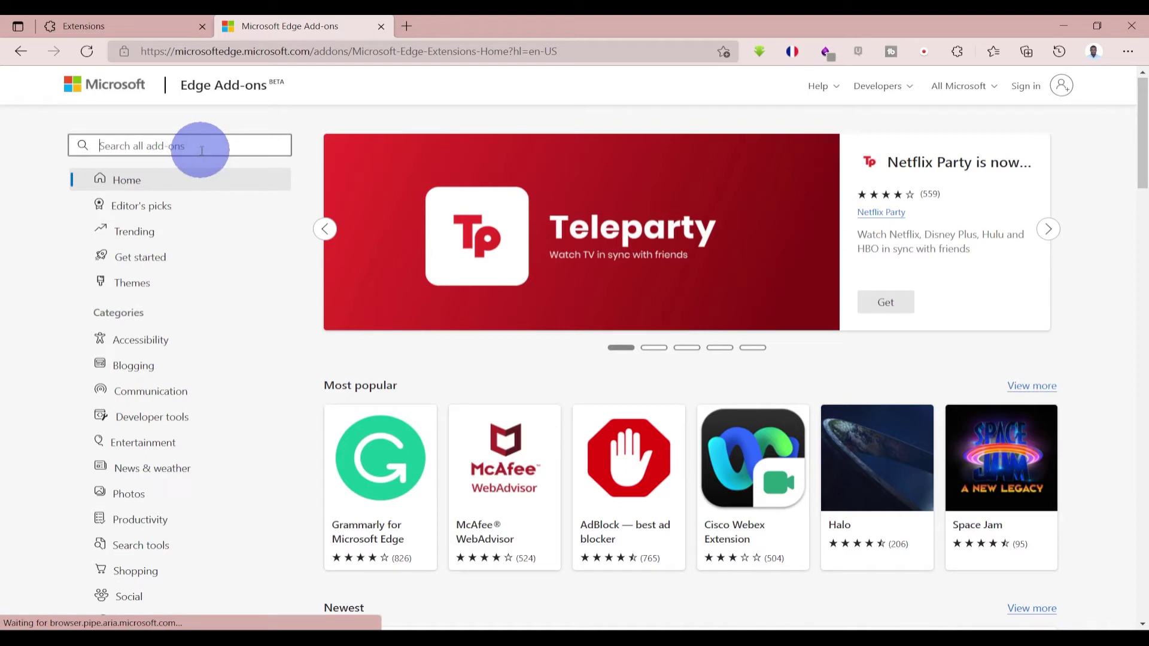
type("screen r")
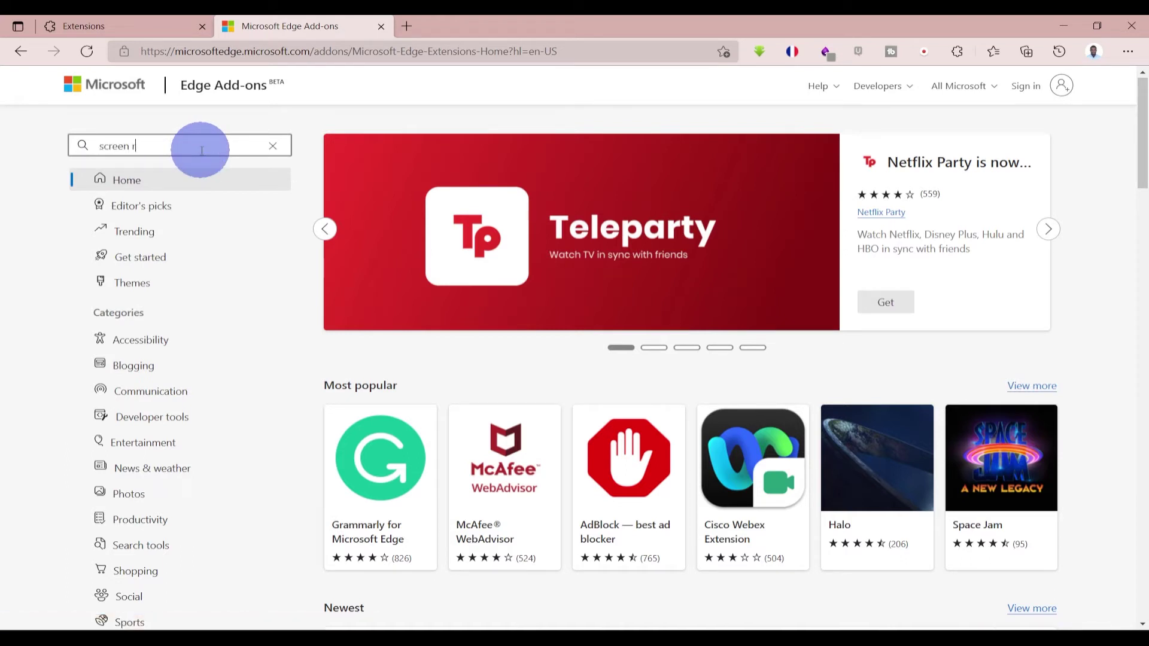
type("ecorder")
key("Return")
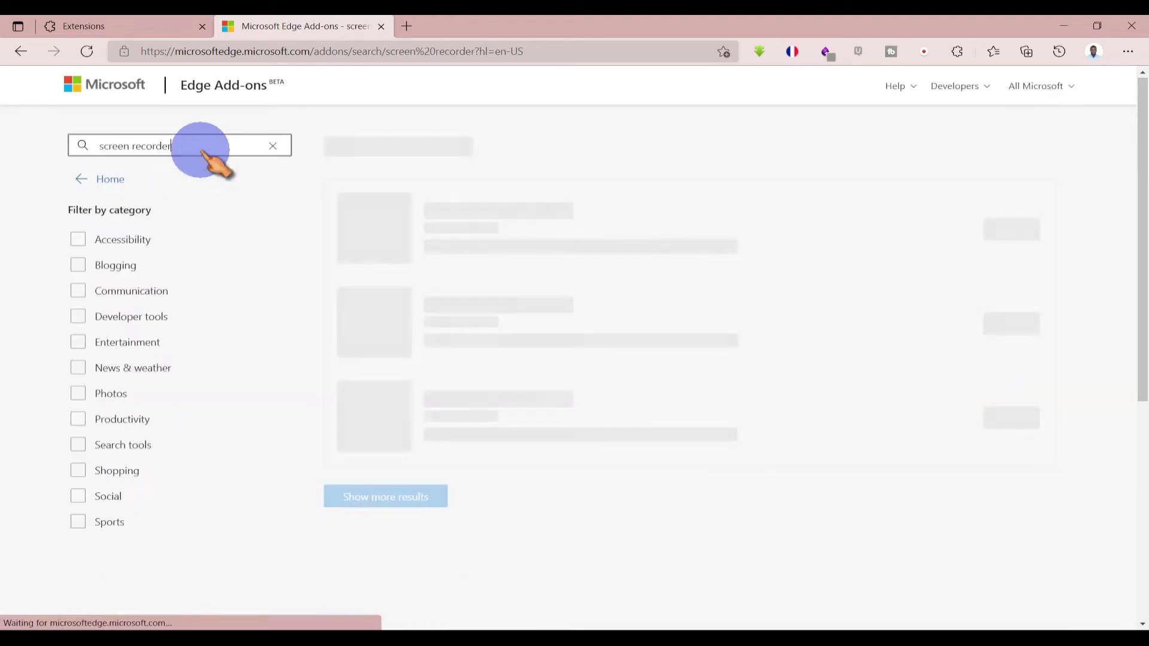
Open a new browser window, display the installed extensions, and go to the Edge Add-ons store
key("ctrl+n")
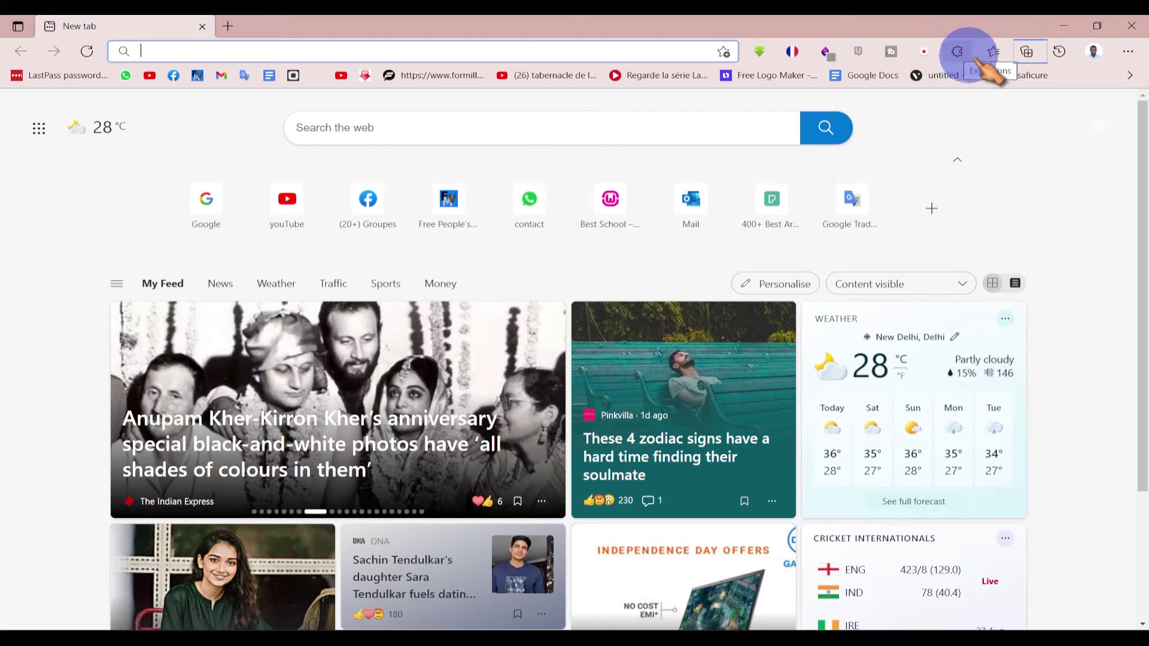
left_click(1128, 52)
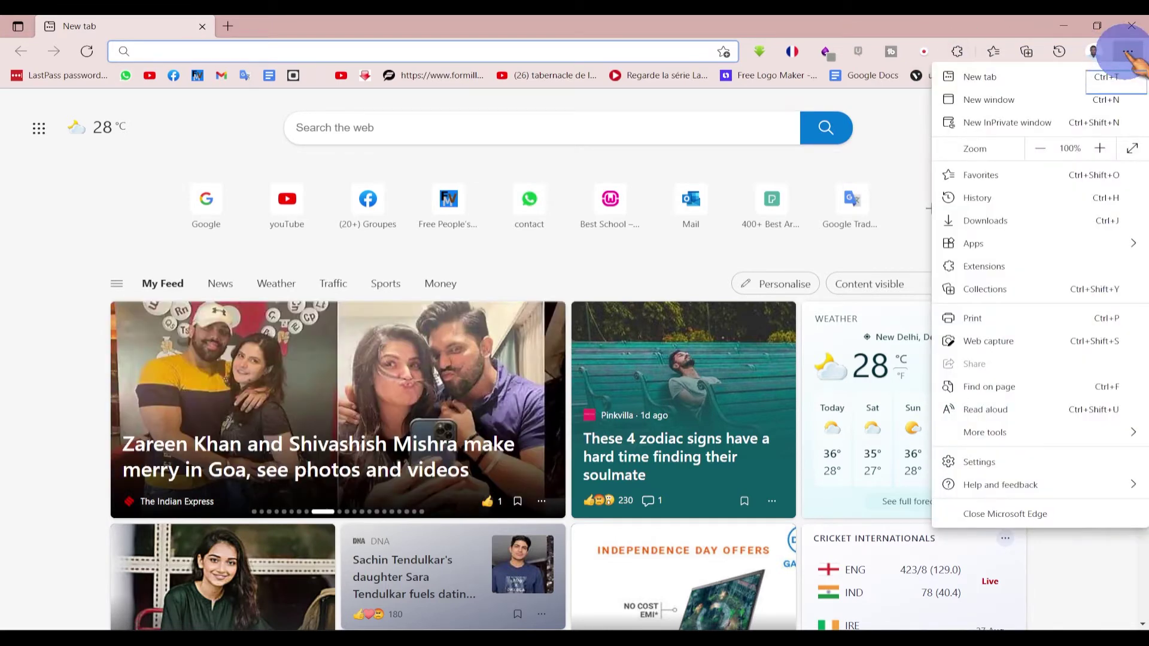
left_click(984, 267)
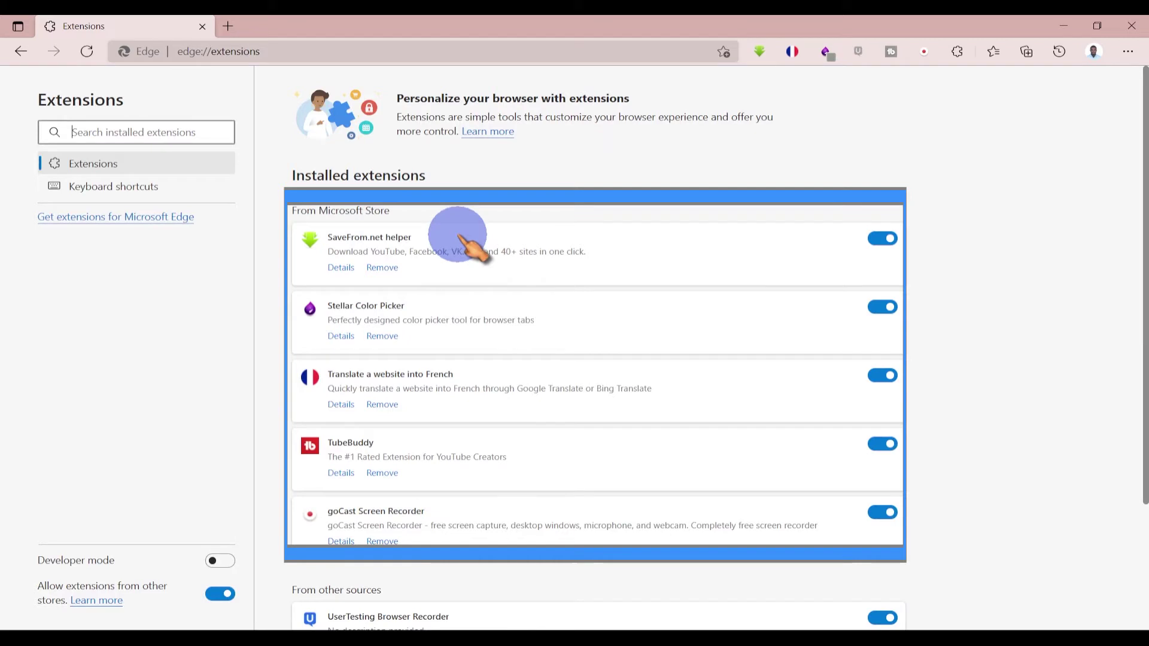
left_click(146, 222)
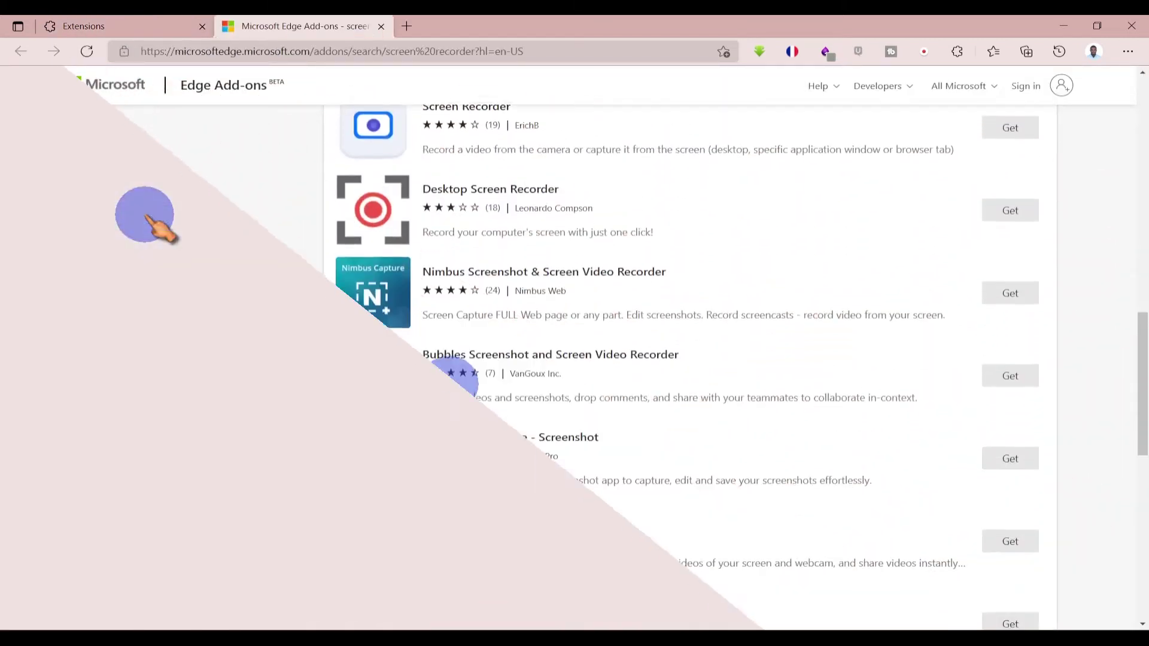
Browse the list of screen recorder add-ons offered in the store
scroll(449, 390, "down", 6)
scroll(450, 389, "down", 5)
scroll(450, 389, "up", 15)
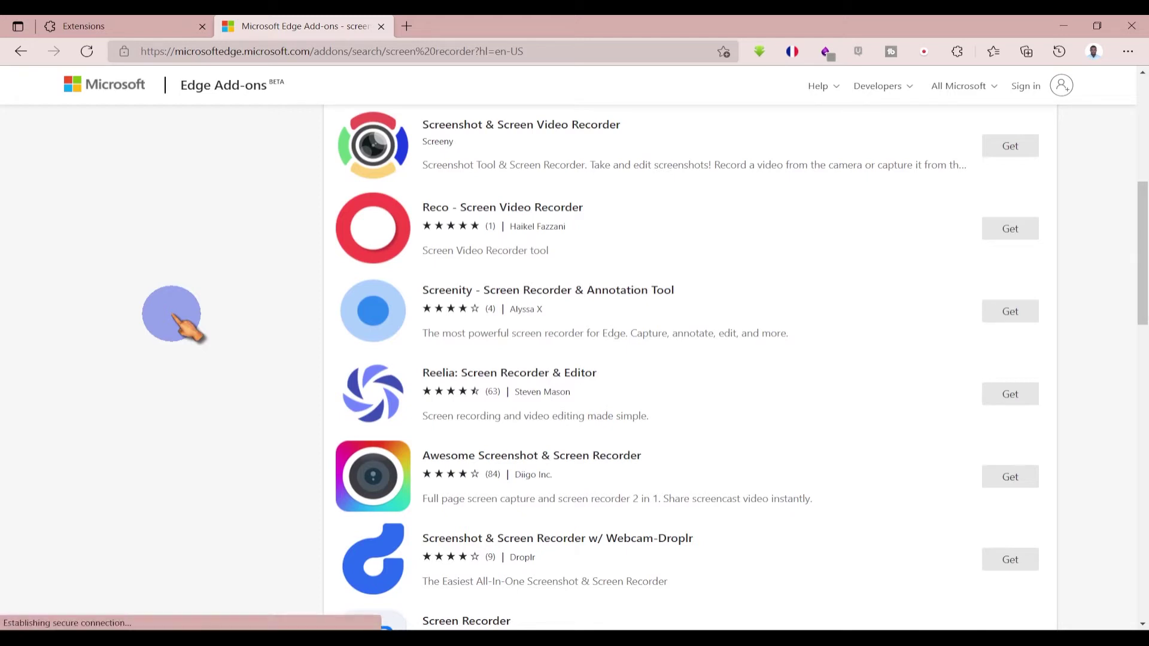
Replace the partial text in the add-ons search with "screen recorder" and run the search
left_click(178, 146)
type("searc")
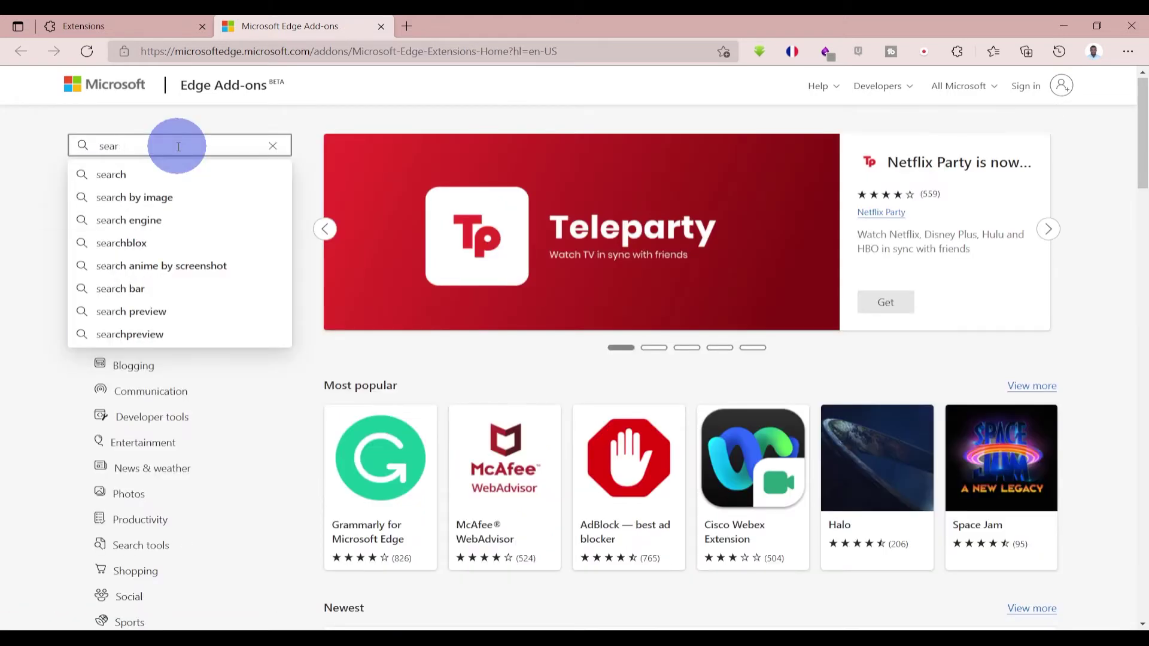
key("BackSpace")
key("BackSpace")
key("BackSpace")
key("BackSpace")
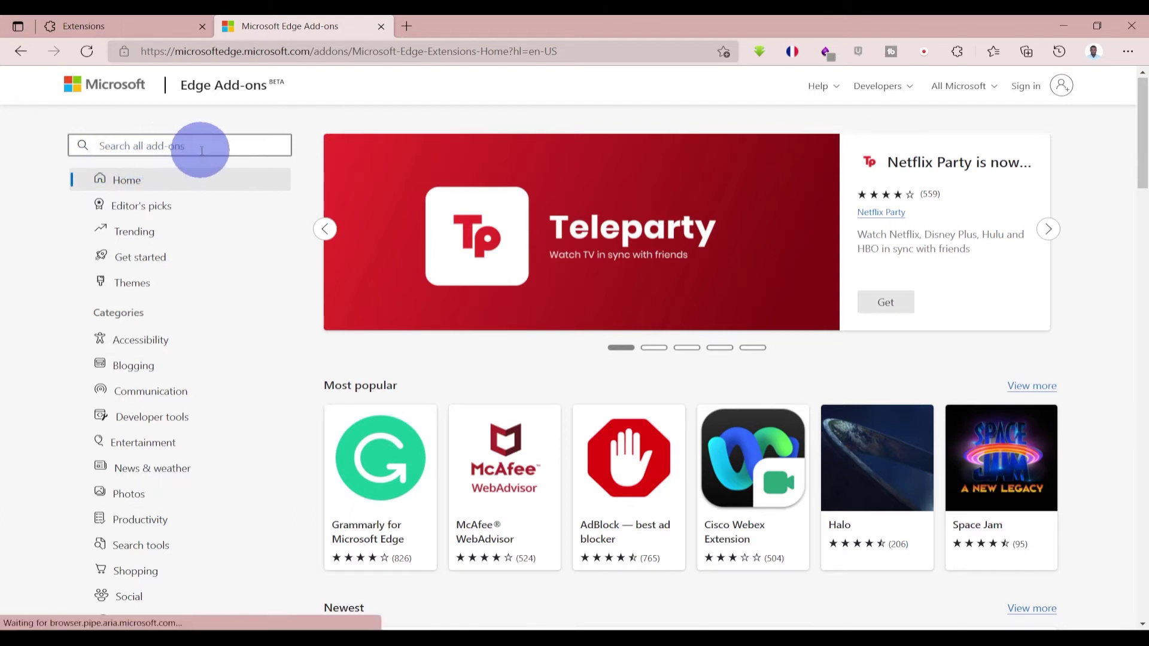
type("scree")
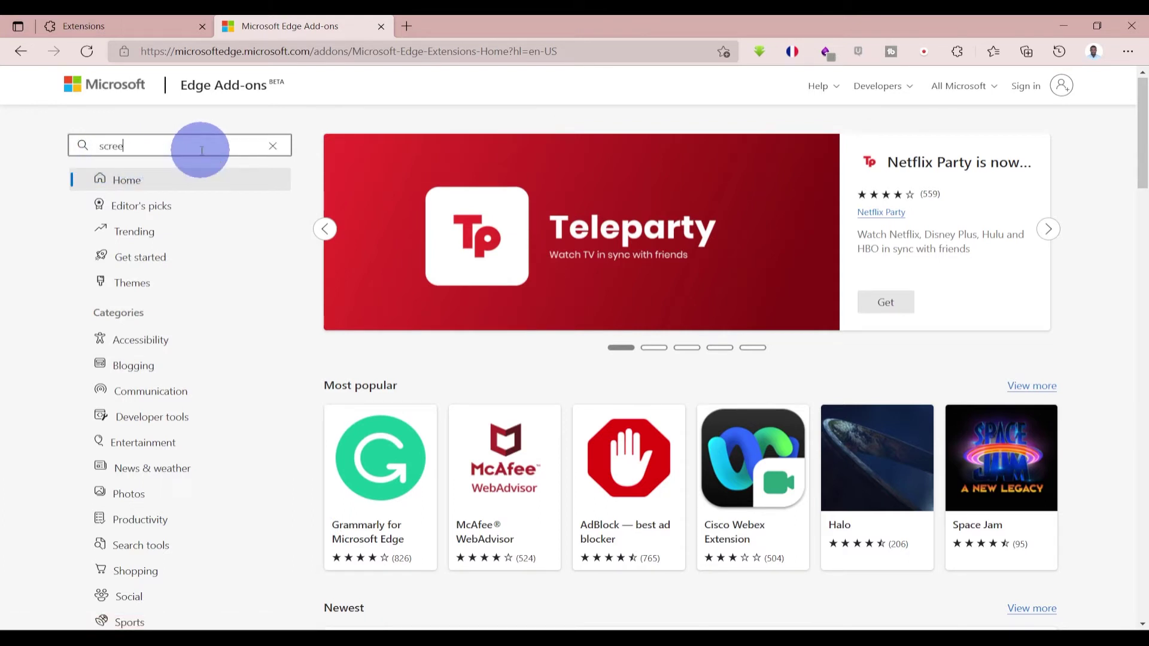
type("n recorder")
key("Return")
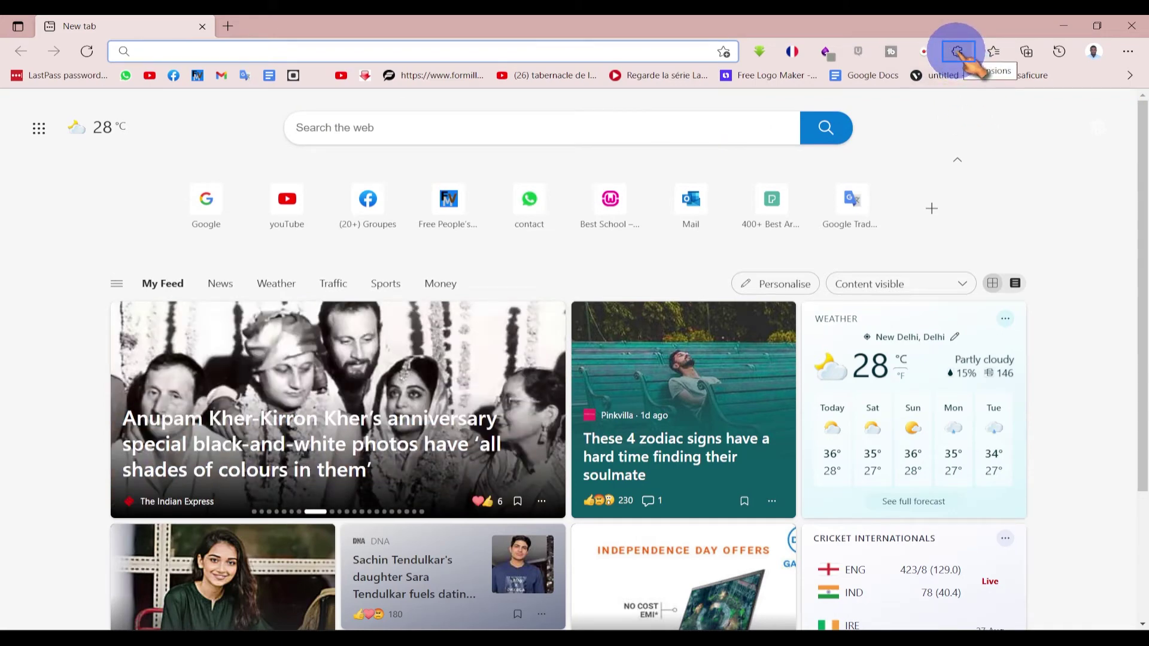
Open the Extensions page and try to turn off allowing extensions from other stores
left_click(1127, 52)
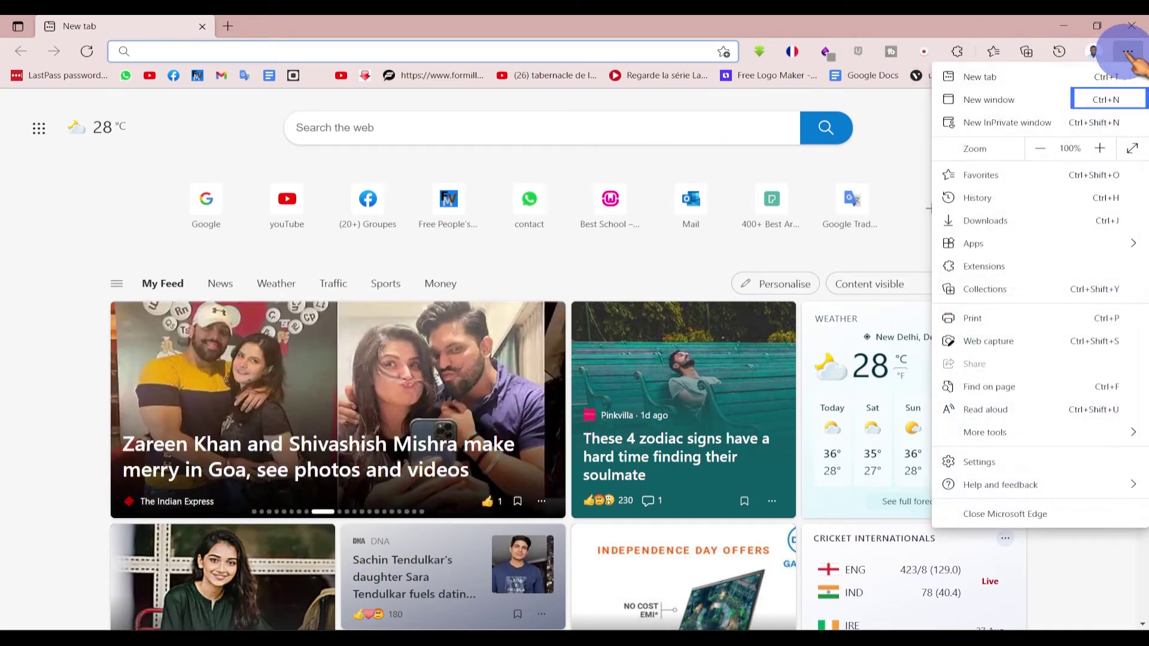
left_click(983, 266)
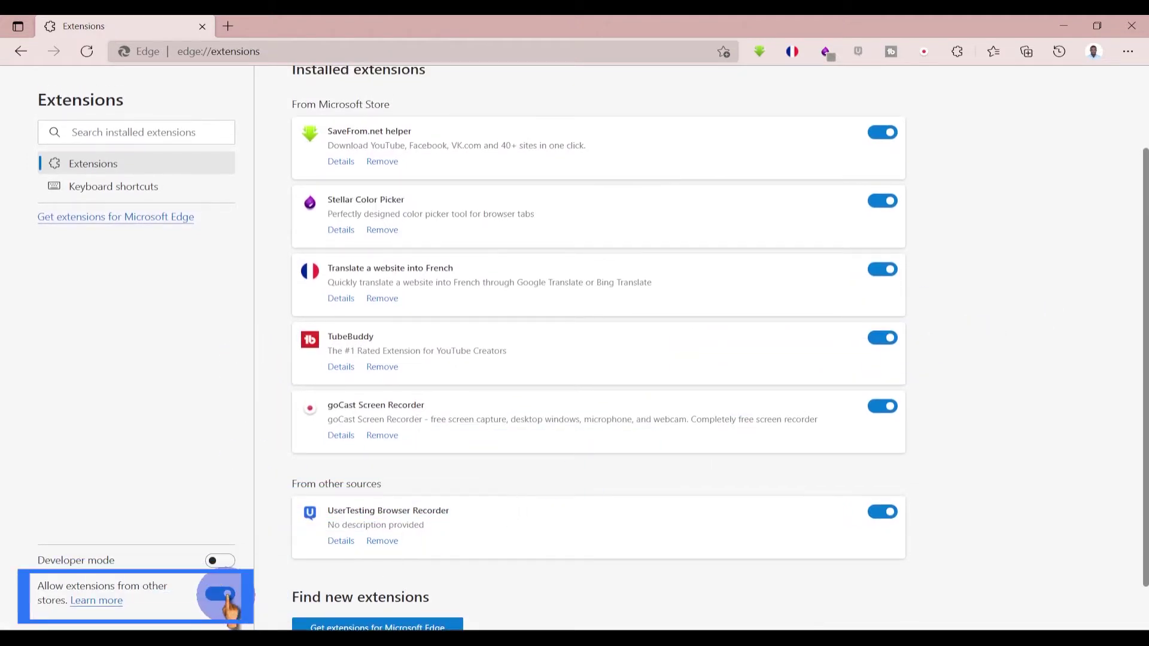
left_click(226, 595)
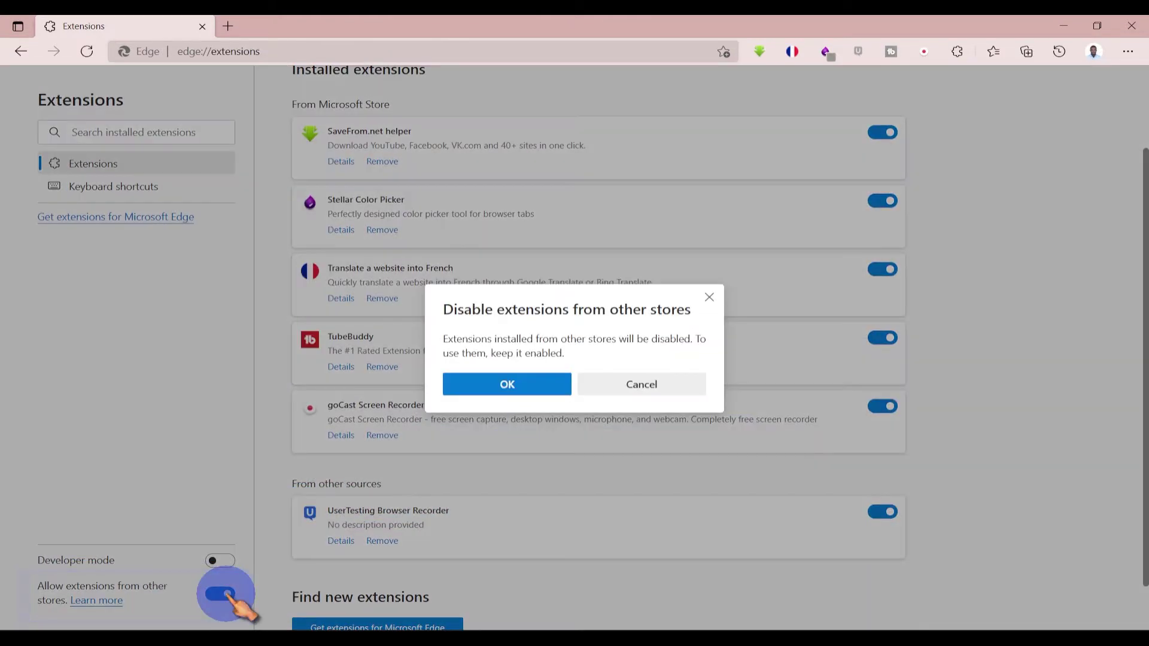
left_click(709, 294)
scroll(371, 526, "up", 2)
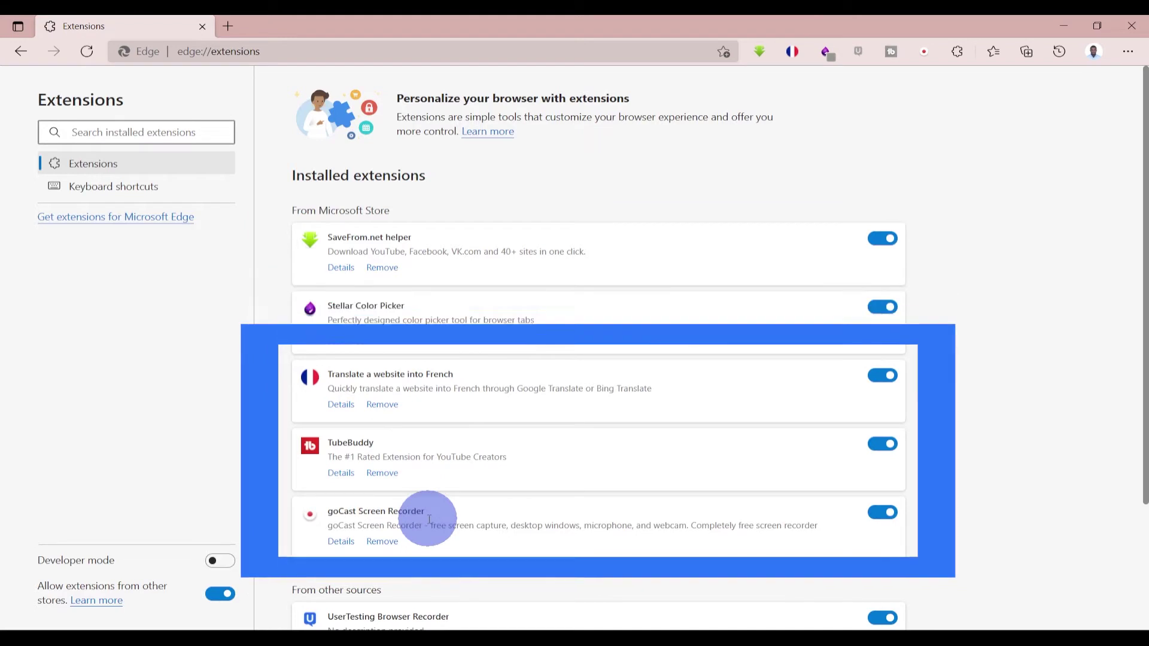
Disallow extensions from other stores and accept disabling the ones already installed from them
scroll(449, 429, "down", 2)
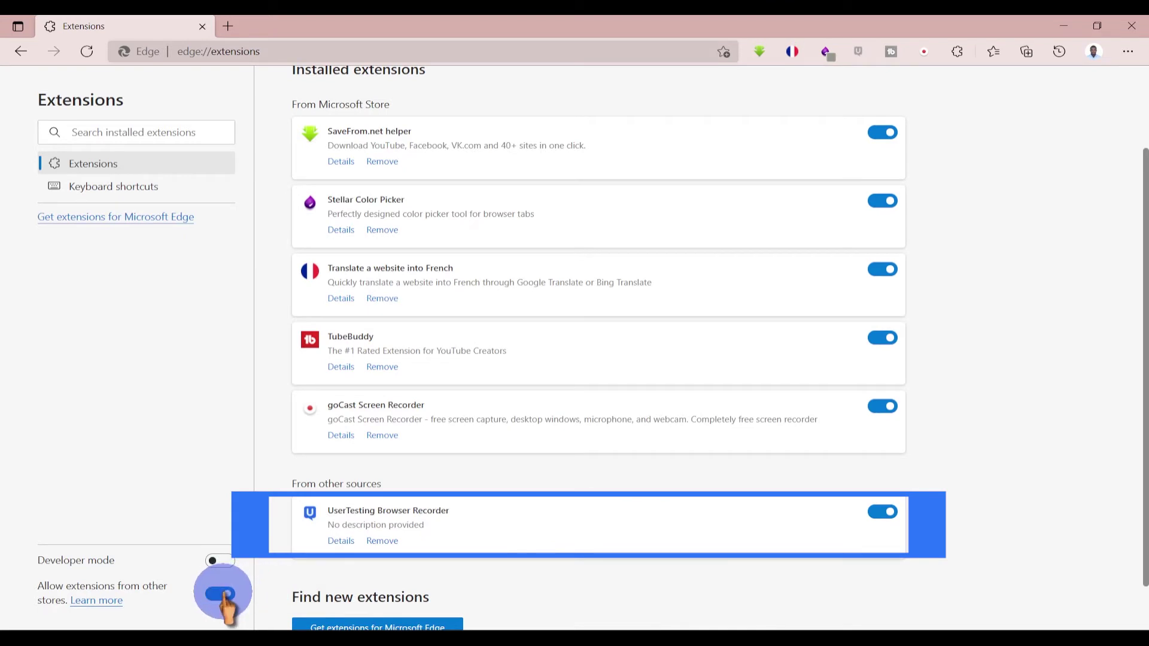
left_click(225, 594)
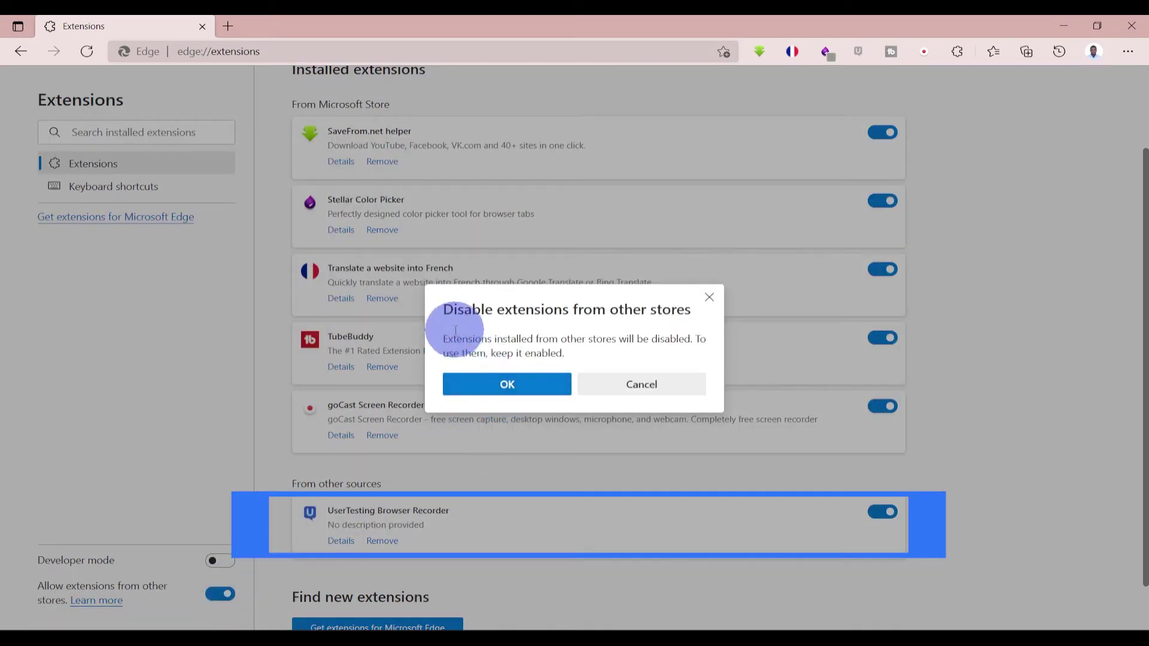
left_click(507, 385)
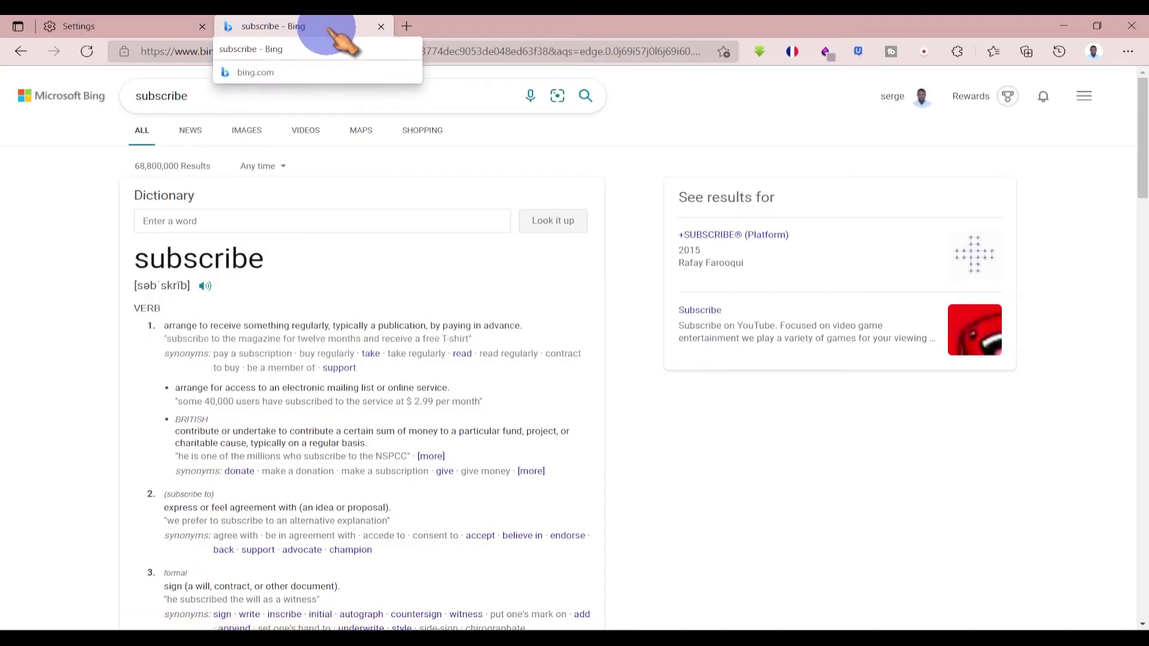
Close the "subscribe" search tab and open the Privacy, search, and services settings
left_click(380, 26)
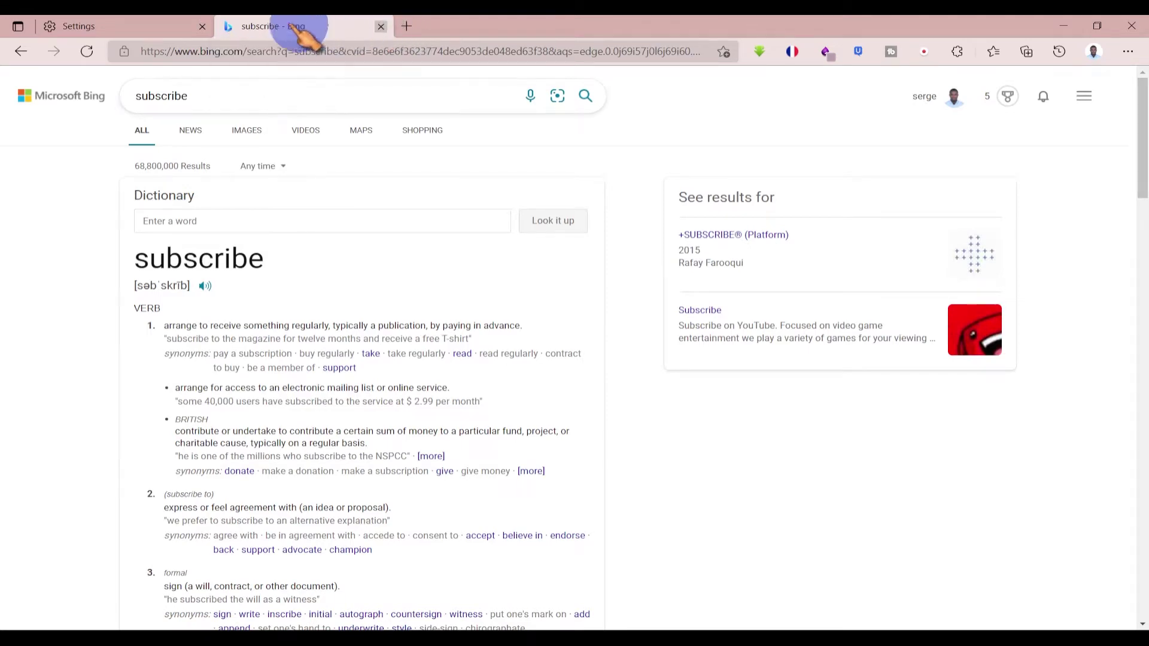
left_click(1128, 51)
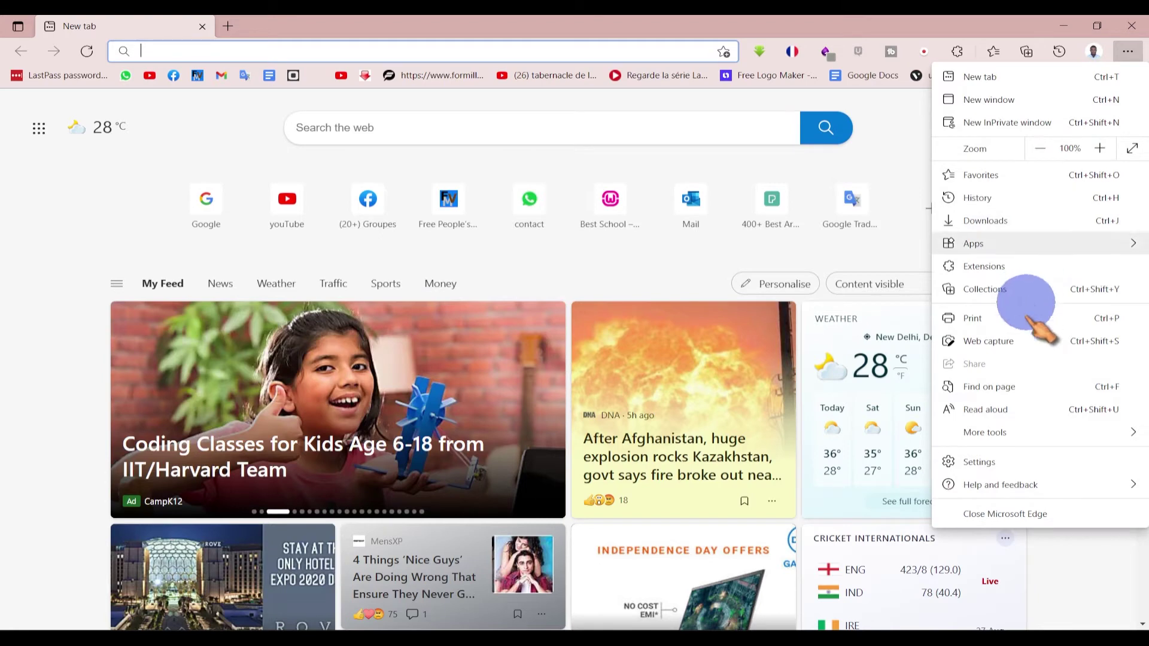
left_click(992, 463)
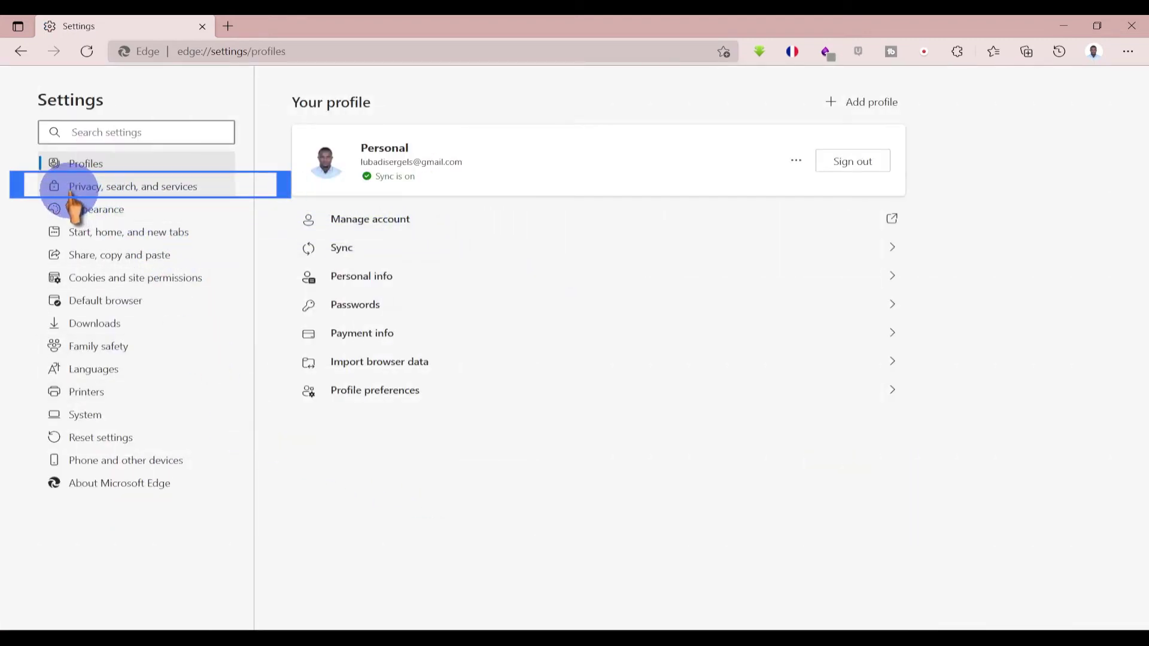
left_click(195, 189)
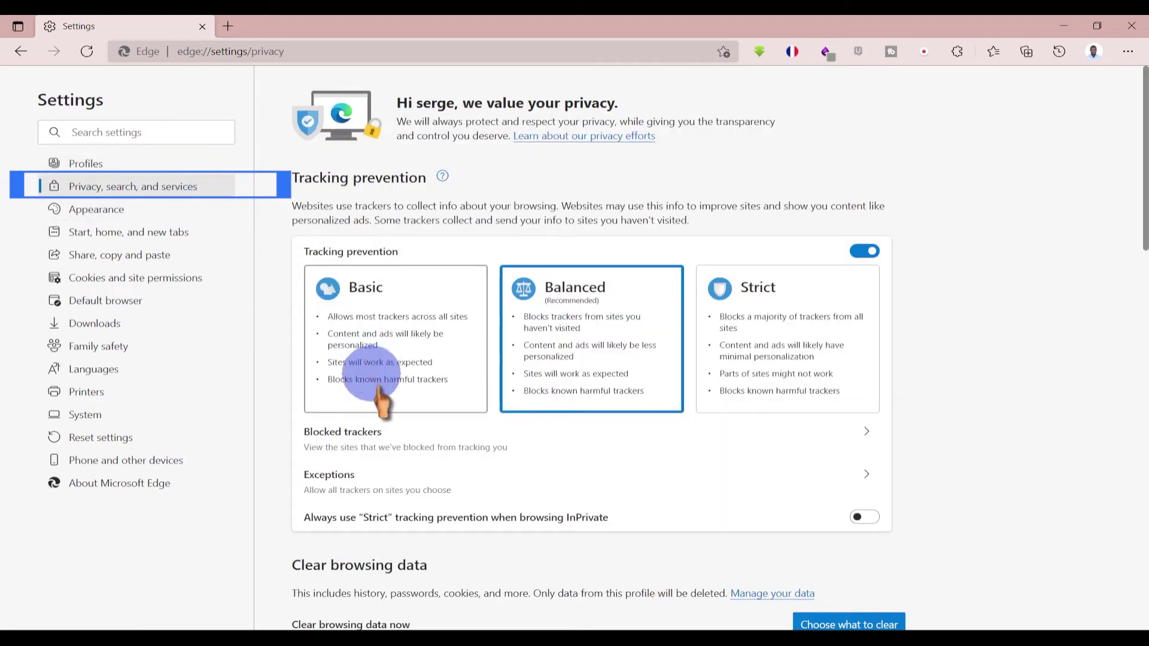
Set the search engine used in the address bar to Google and search for "i reap subscribe" from a new tab
scroll(974, 329, "down", 15)
scroll(975, 329, "down", 4)
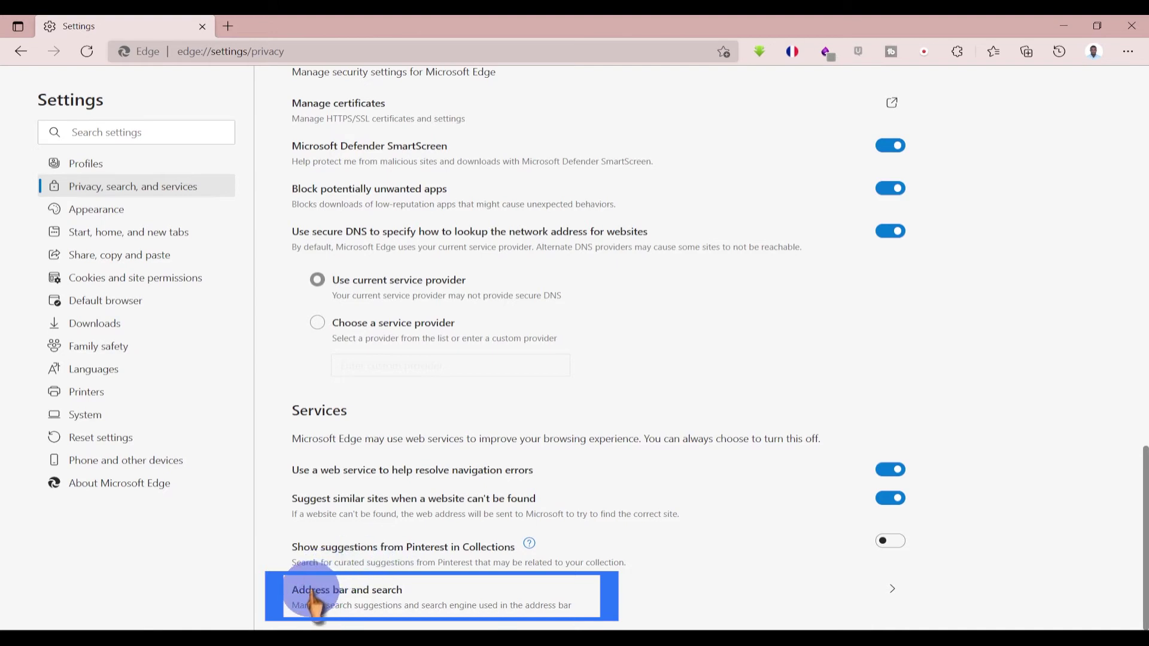
left_click(340, 596)
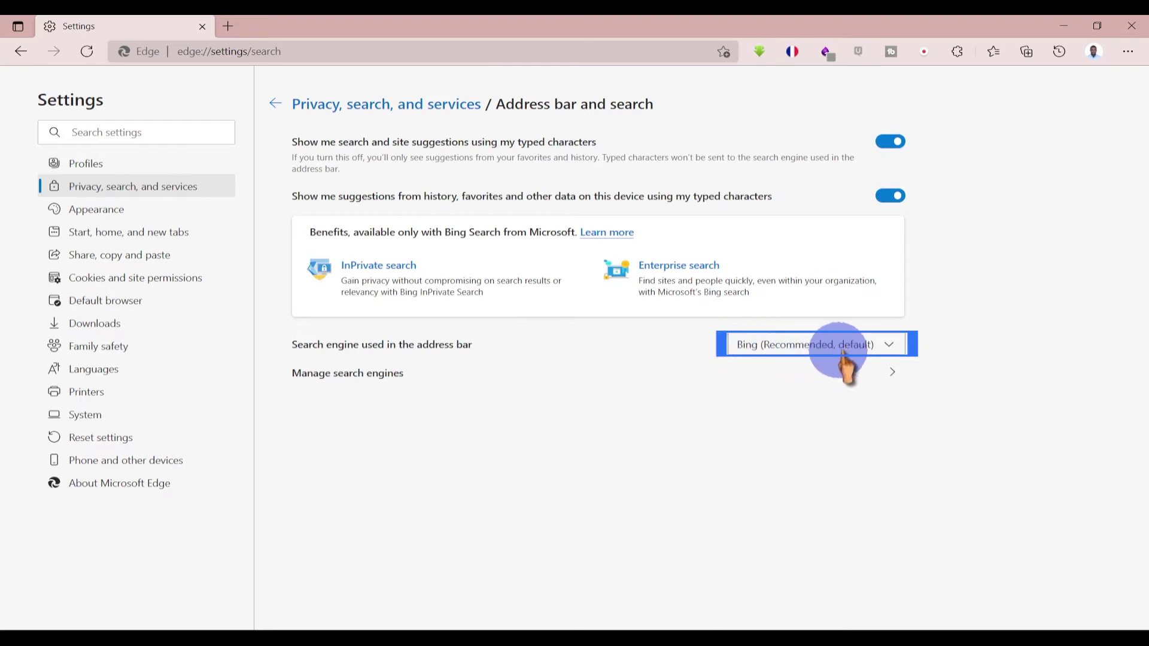
left_click(886, 347)
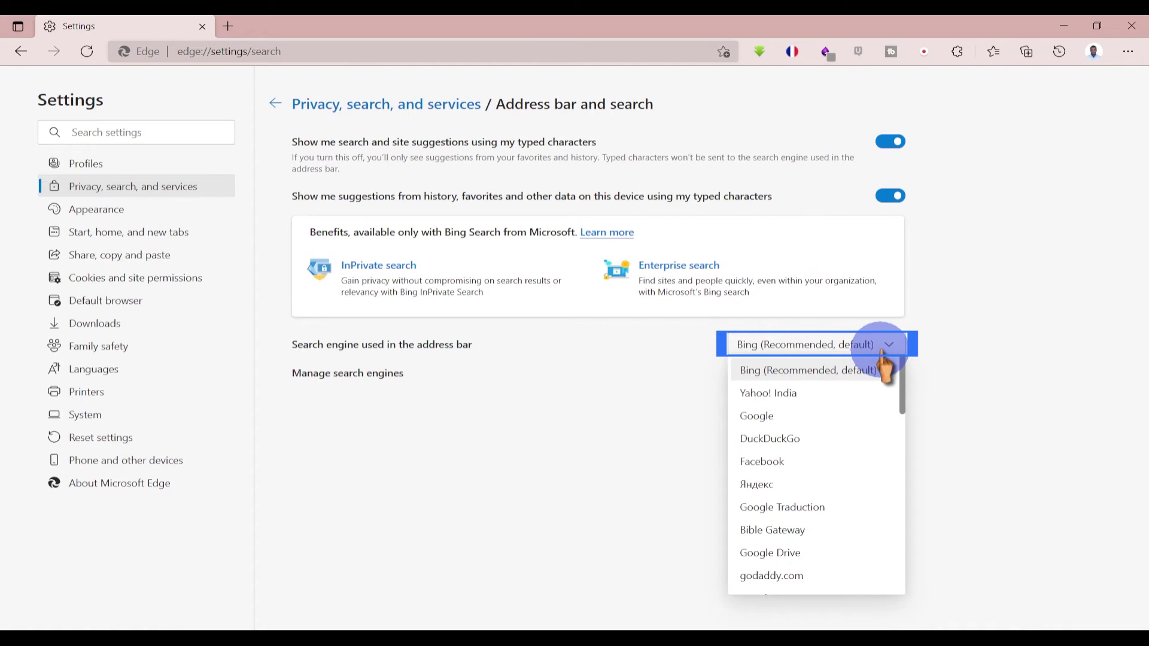
scroll(837, 441, "down", 5)
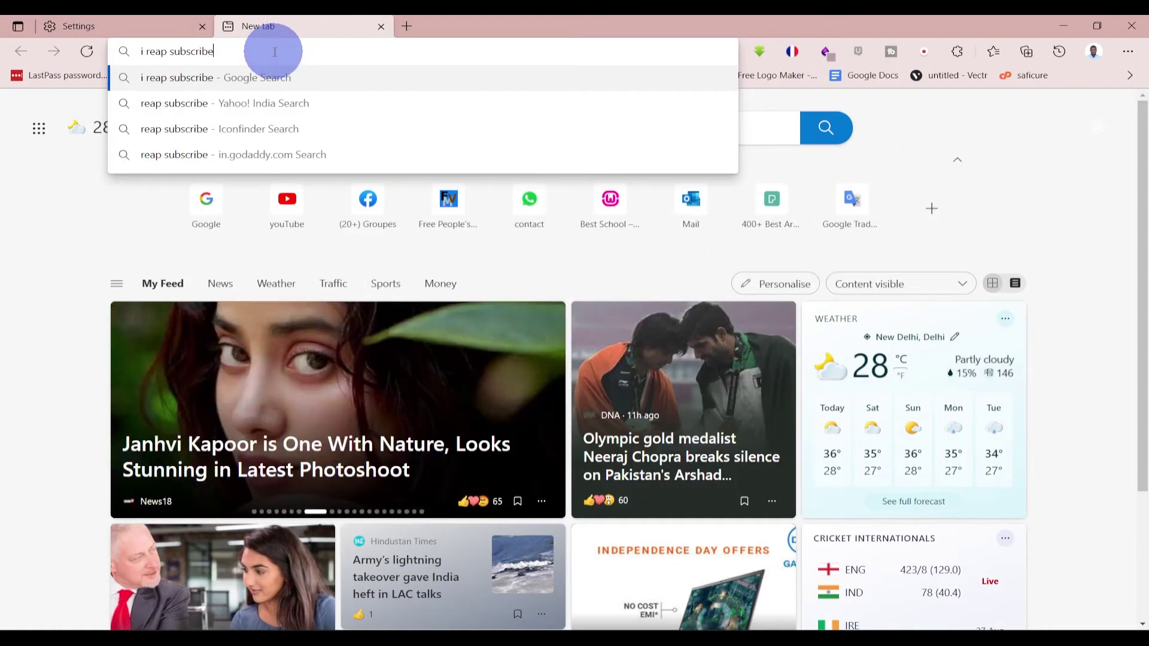
key("Return")
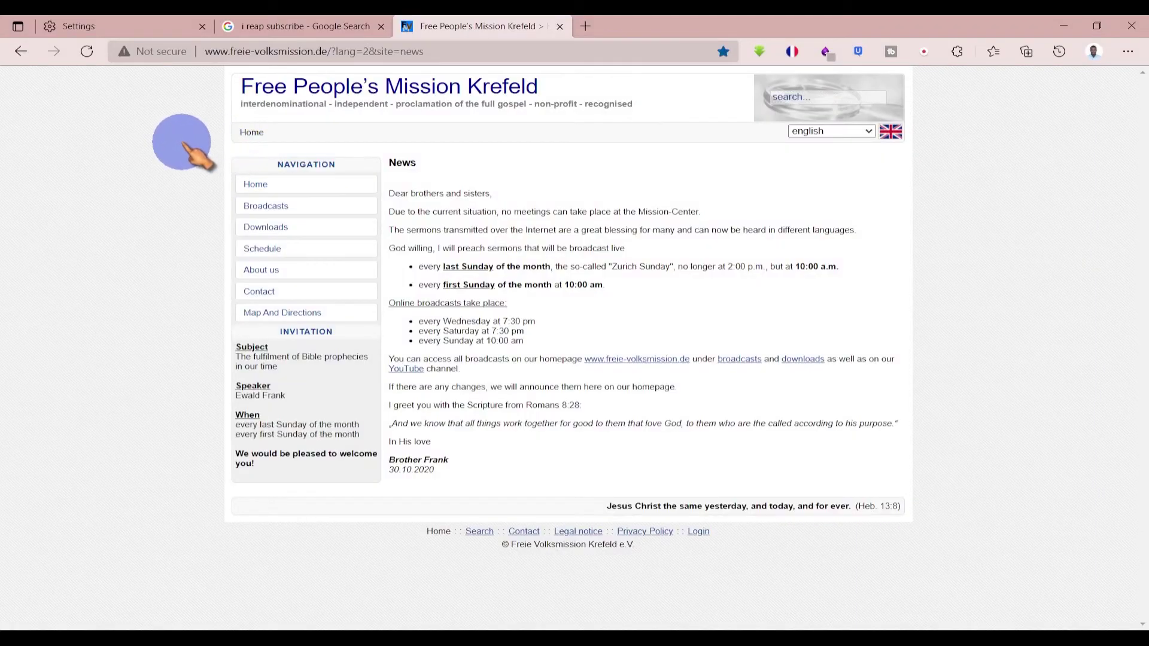
Turn on vertical tabs and open a new tab from the vertical tab list
left_click(19, 27)
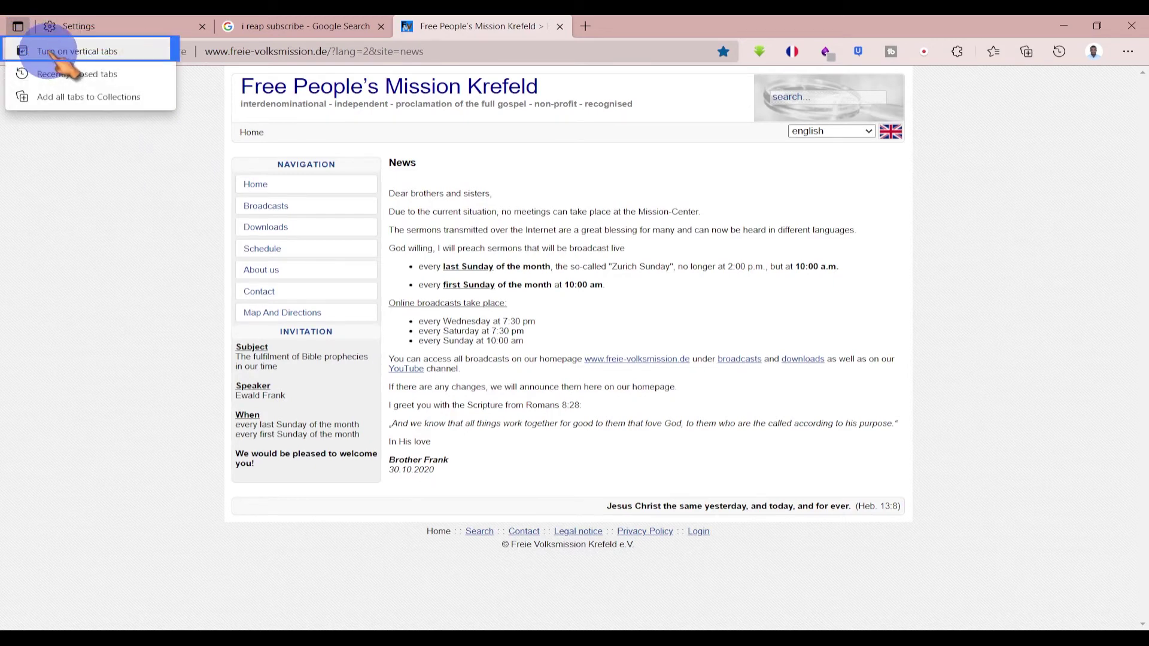
left_click(93, 52)
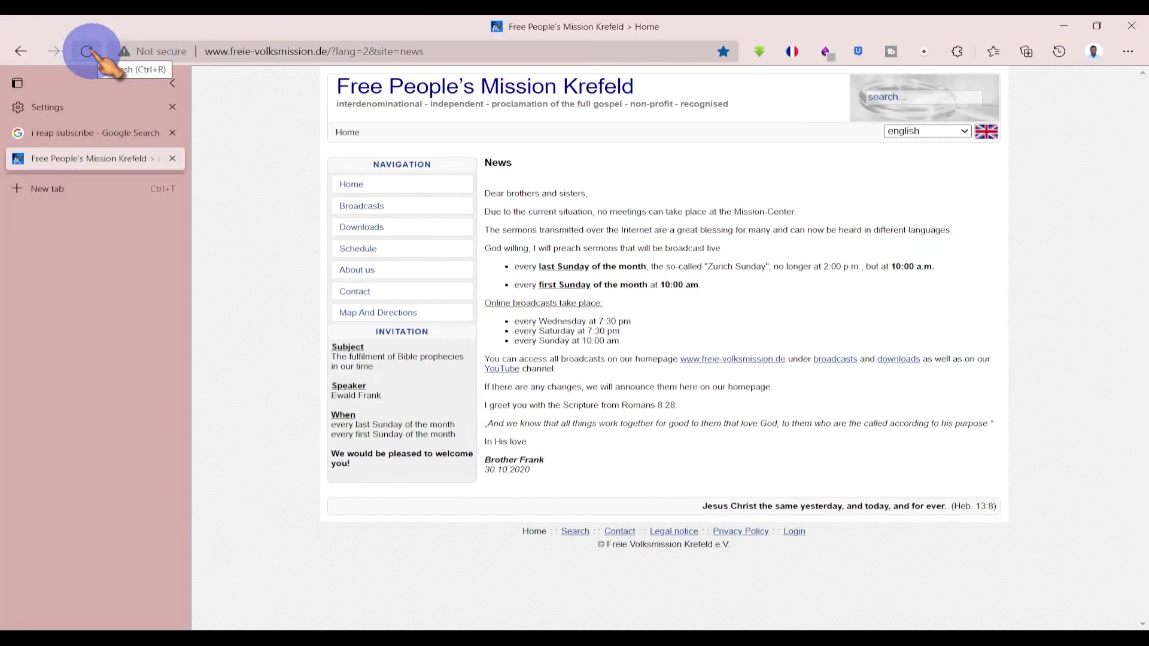
left_click(47, 188)
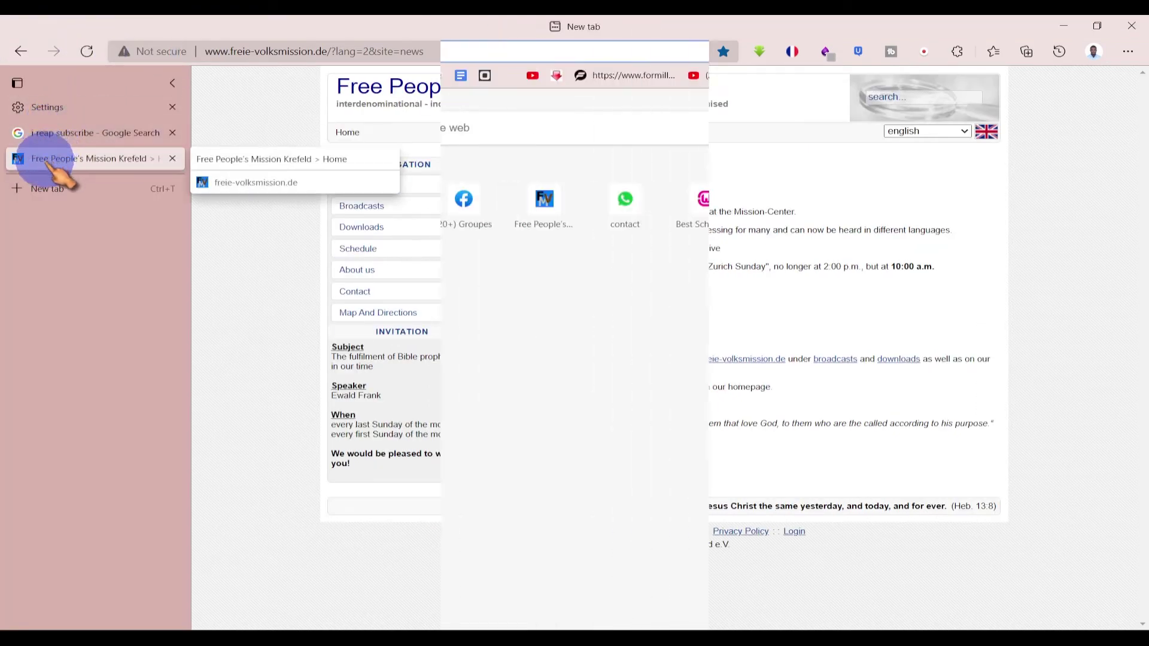
Collapse the vertical tabs pane to icons and pin it open again
left_click(173, 83)
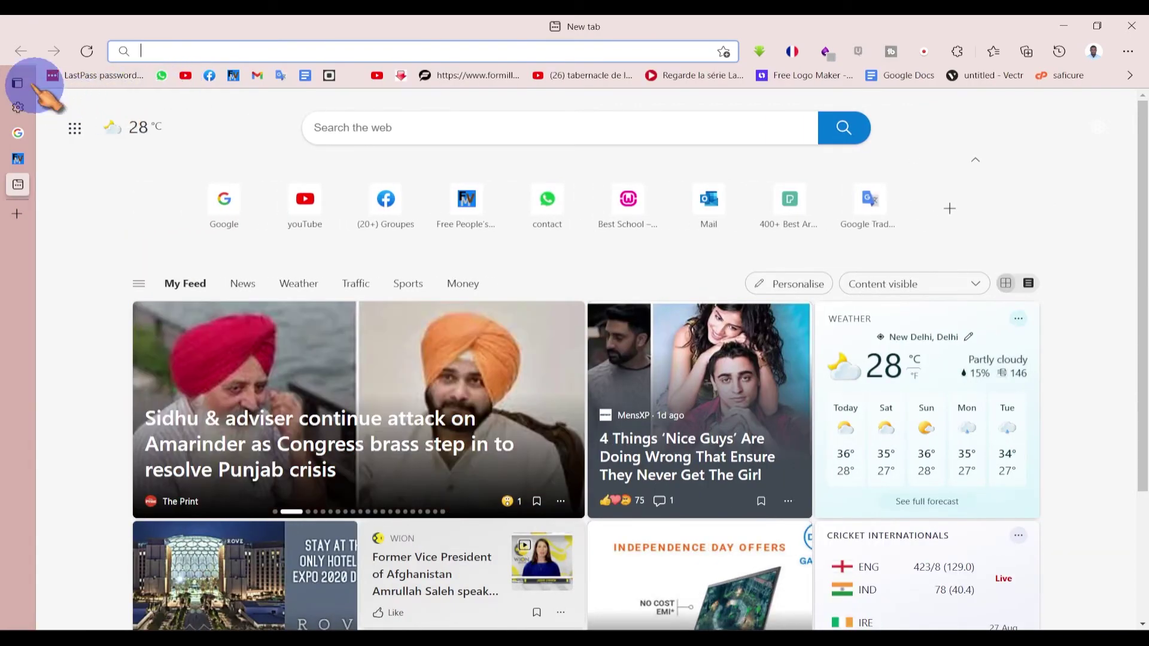
mouse_move(129, 99)
left_click(174, 82)
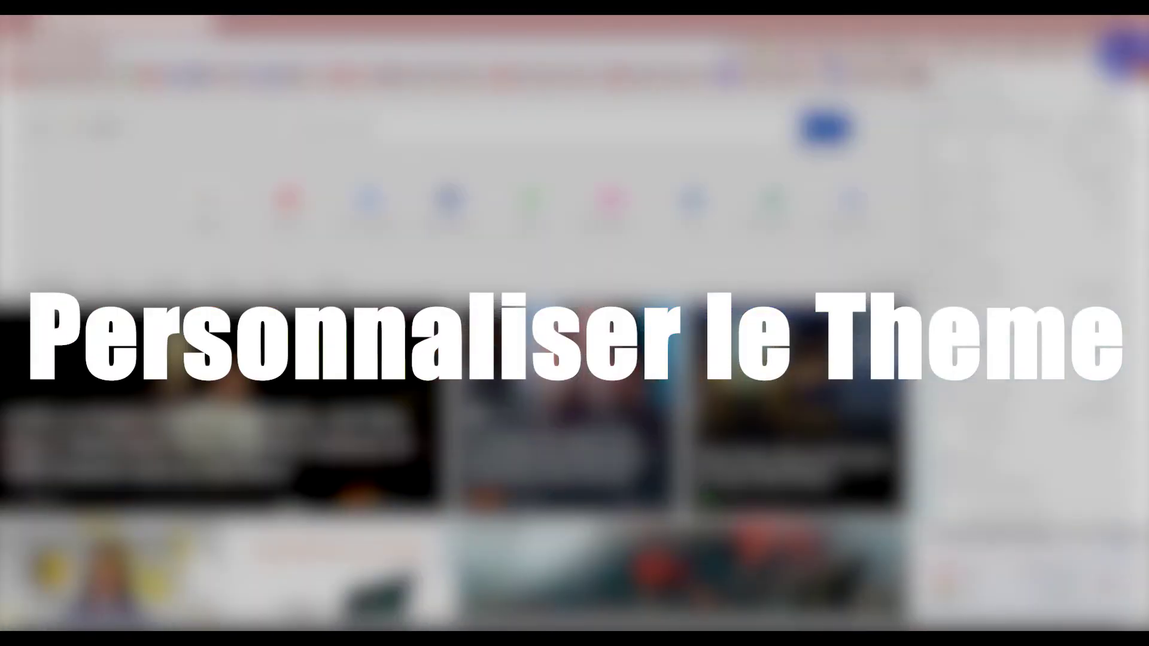
In the Appearance settings, try the System default and Dark overall appearances and apply the Icy mint theme
left_click(1126, 52)
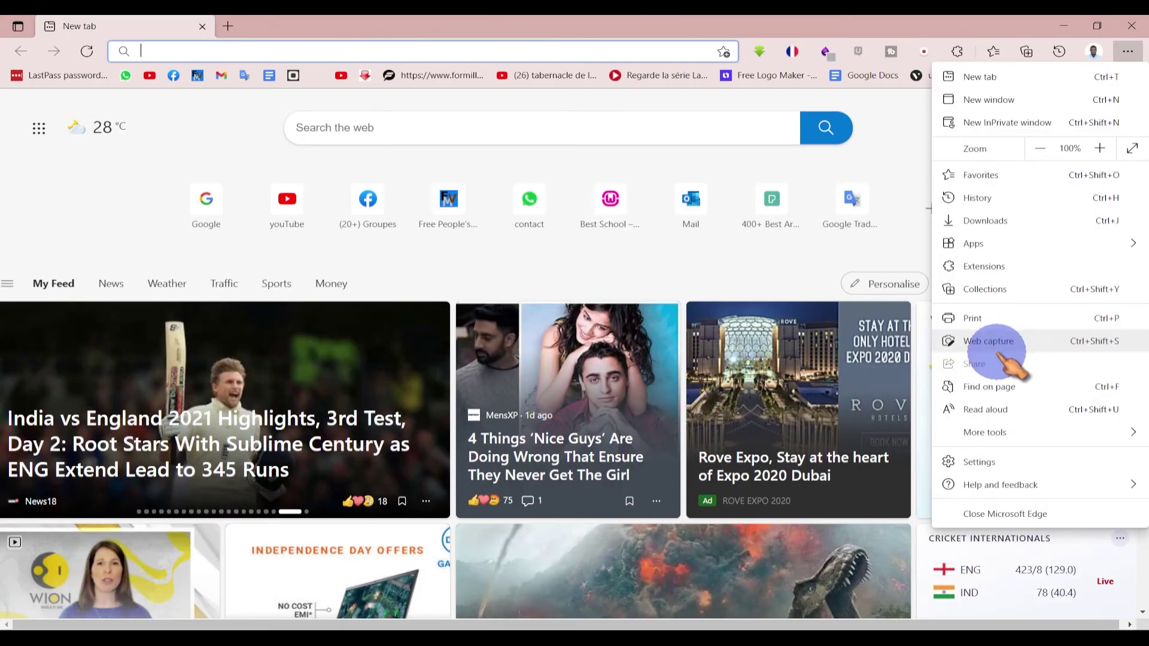
left_click(978, 463)
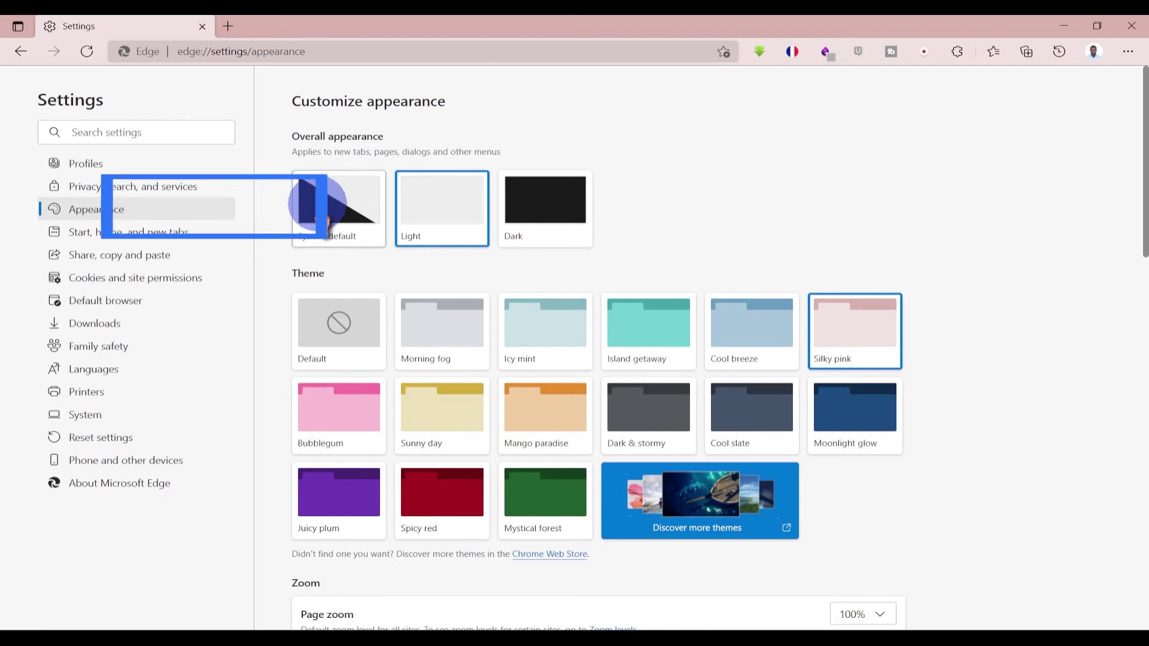
left_click(333, 219)
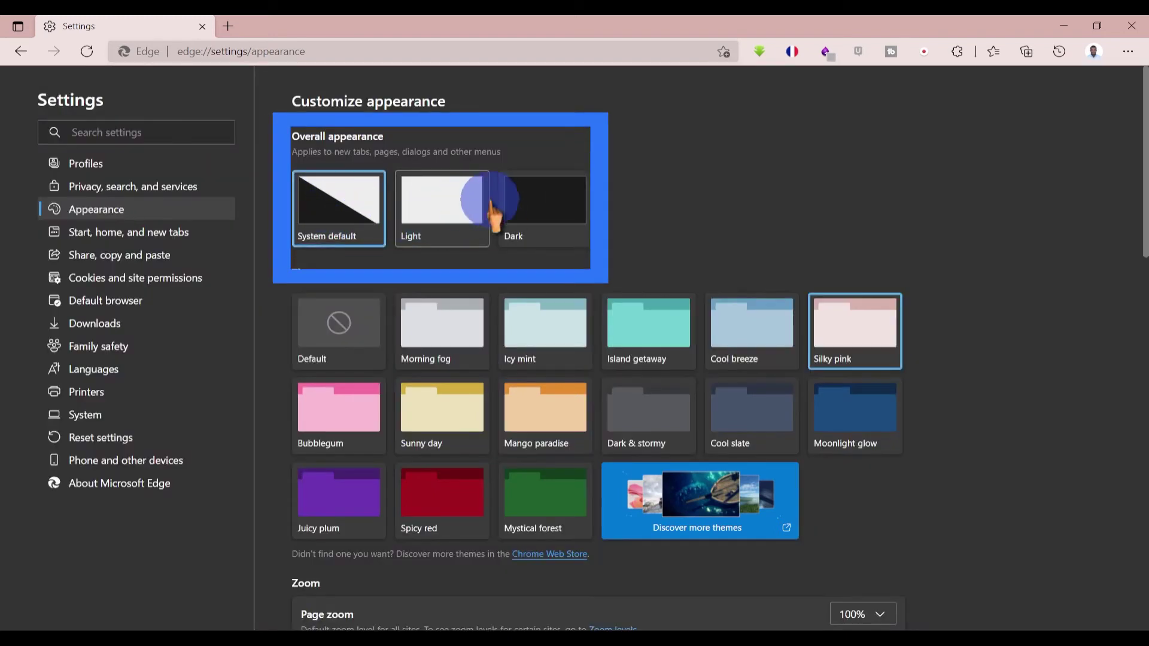
left_click(524, 204)
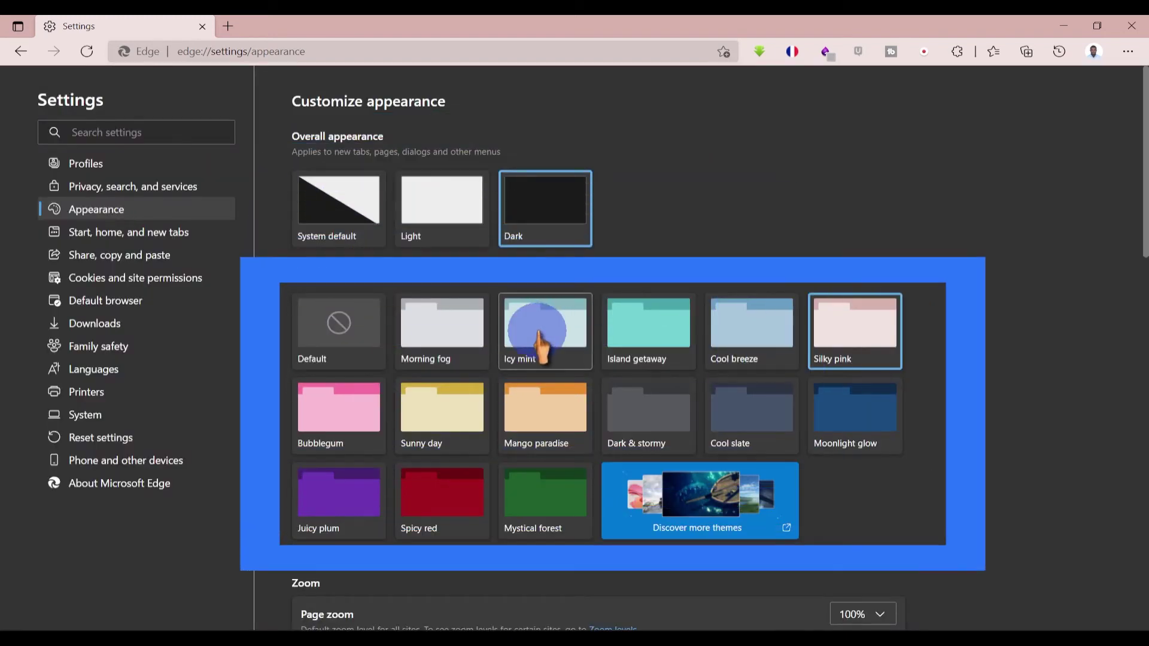
left_click(539, 336)
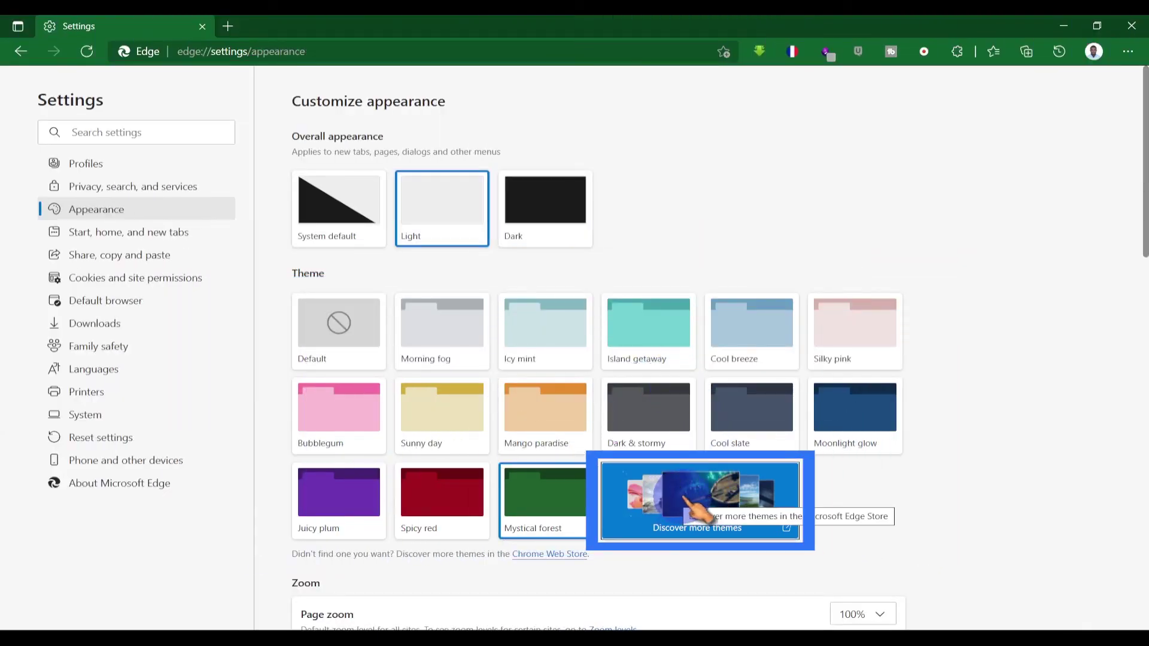
Open the Themes page of the Edge Add-ons store from the Appearance settings and browse the featured Microsoft themes
left_click(670, 530)
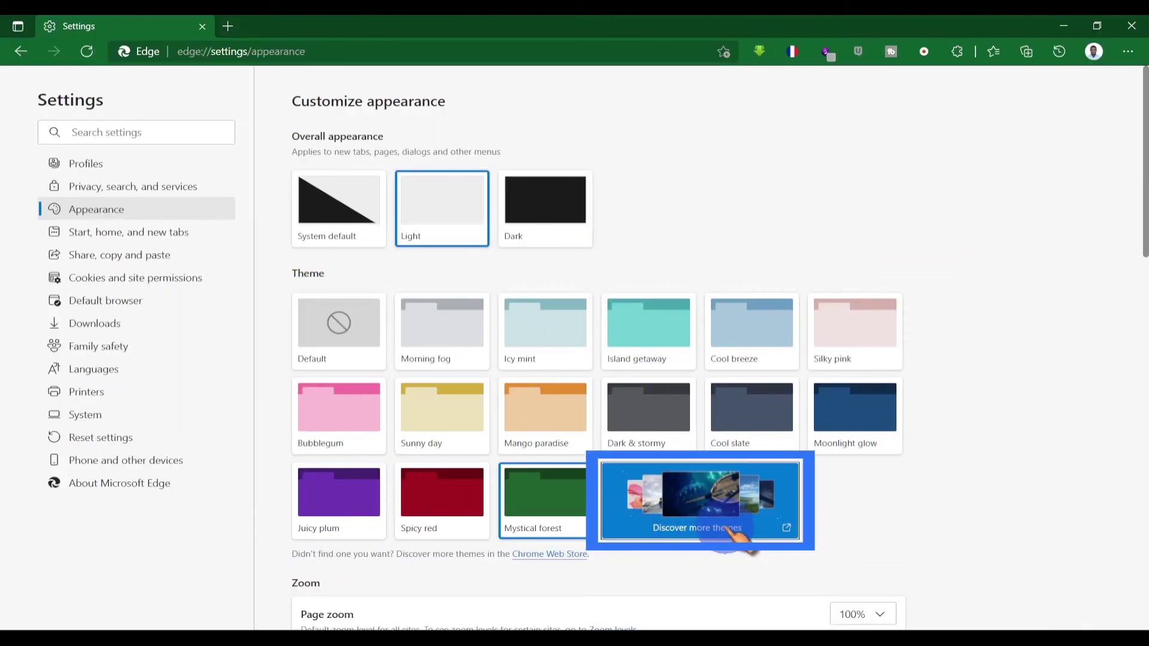
left_click(708, 496)
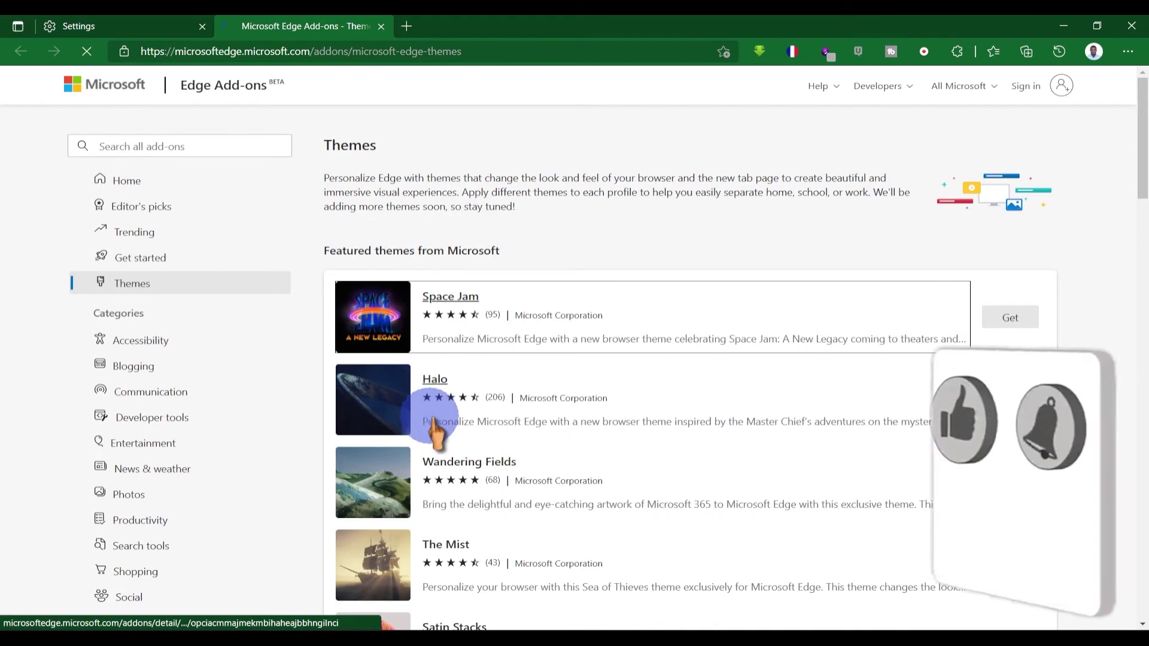
scroll(432, 419, "down", 5)
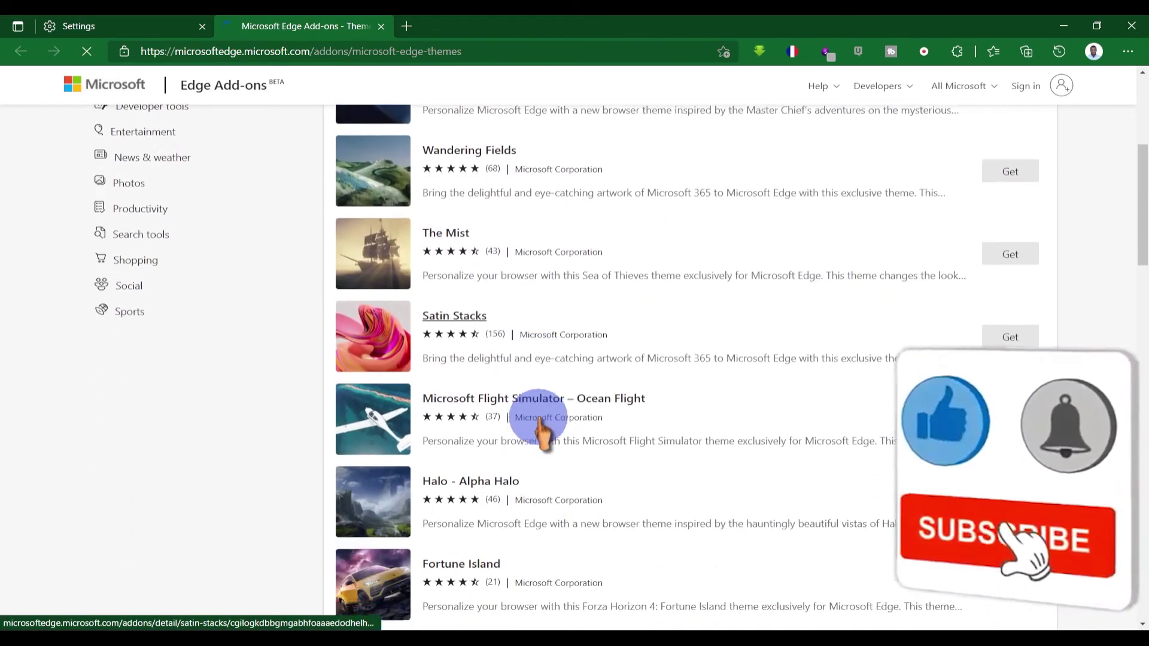
scroll(542, 427, "down", 2)
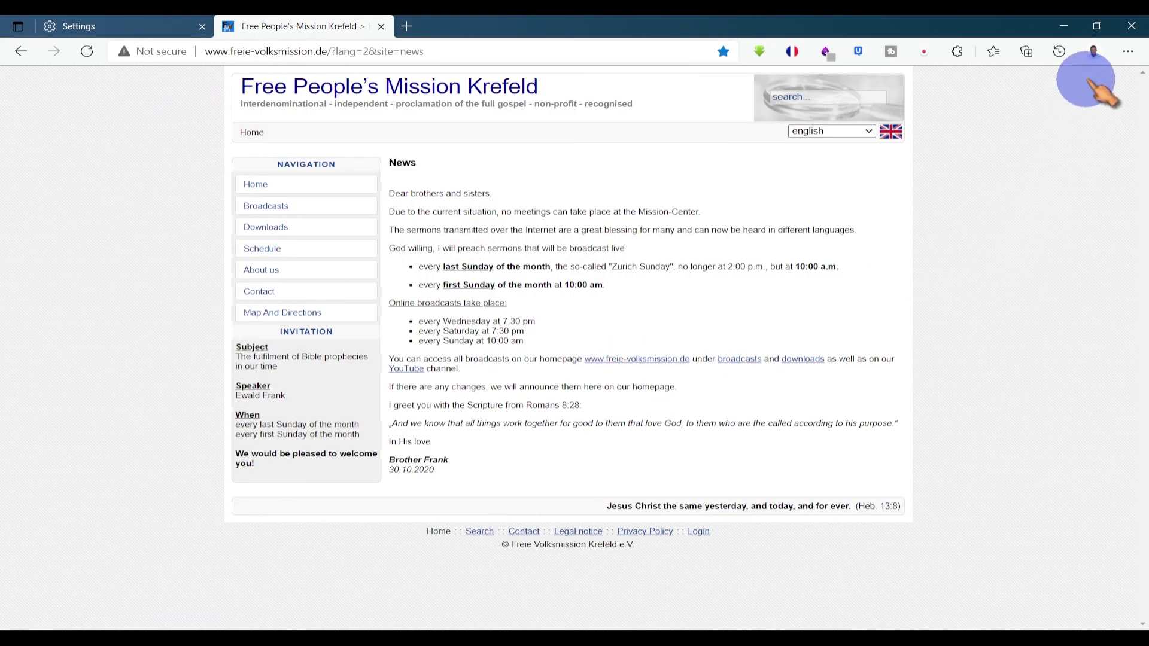
Install the Free People's Mission Krefeld site as an app under the suggested name, and close its app window
left_click(1128, 52)
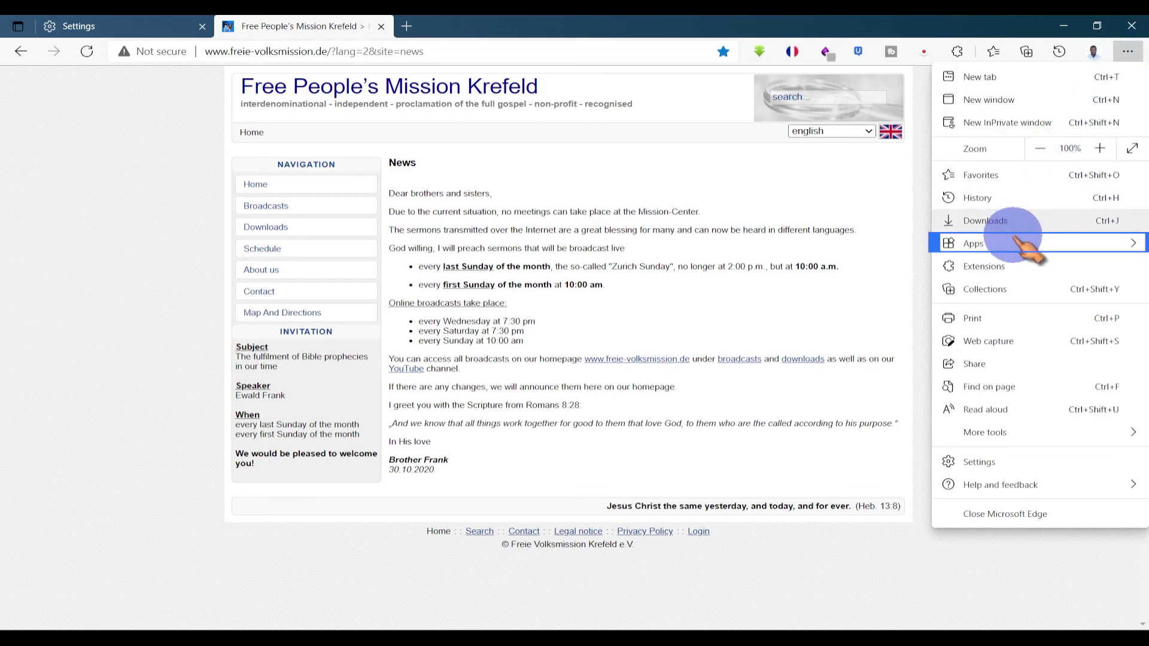
mouse_move(978, 240)
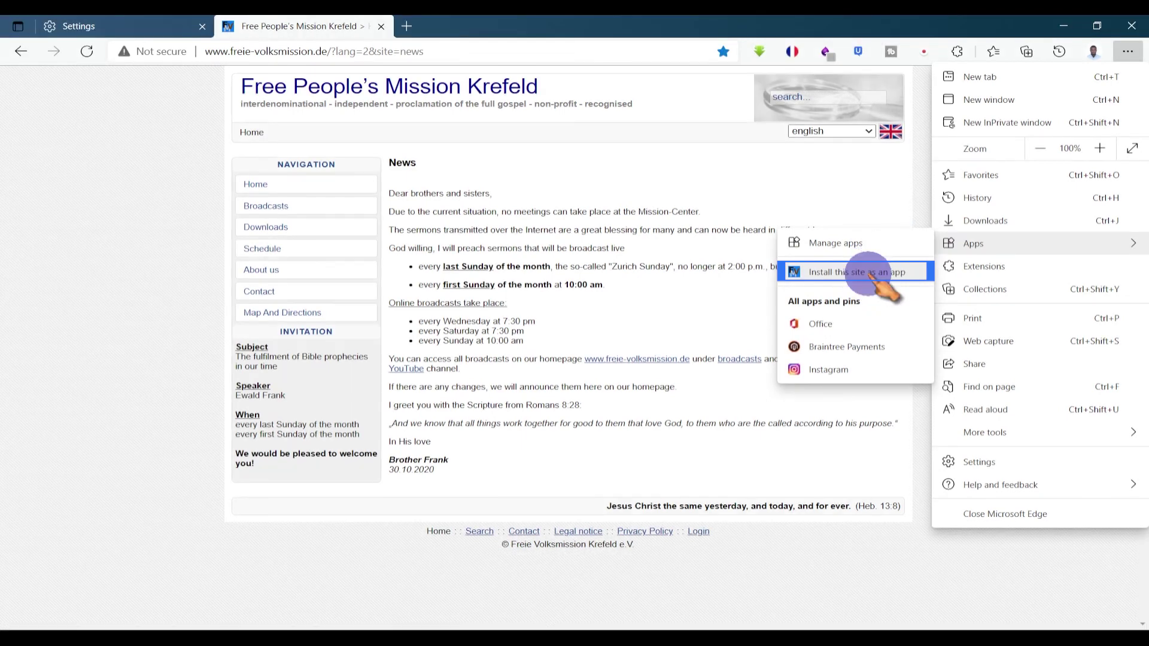
left_click(875, 274)
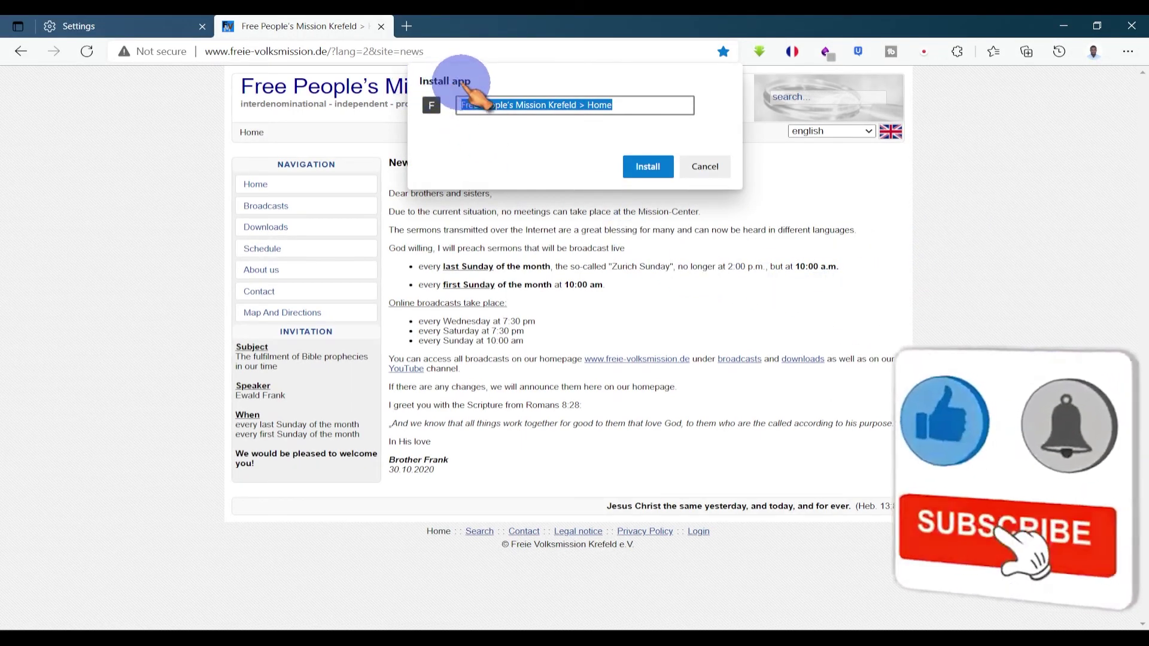
left_click(649, 167)
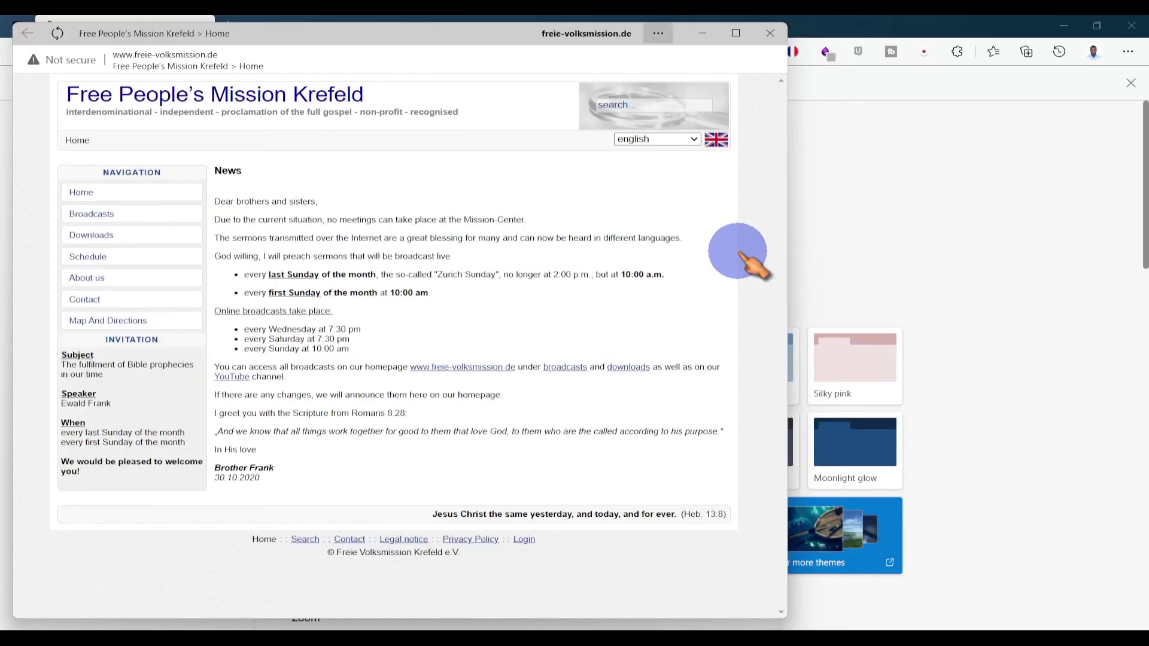
left_click_drag(417, 38, 531, 63)
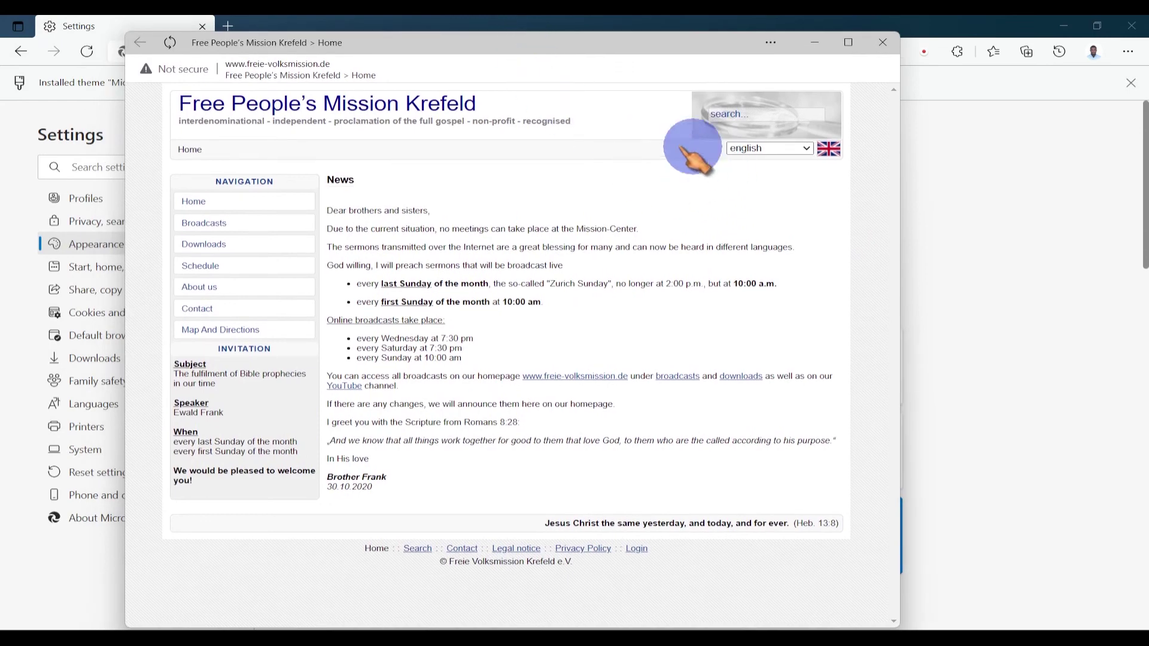
left_click(884, 43)
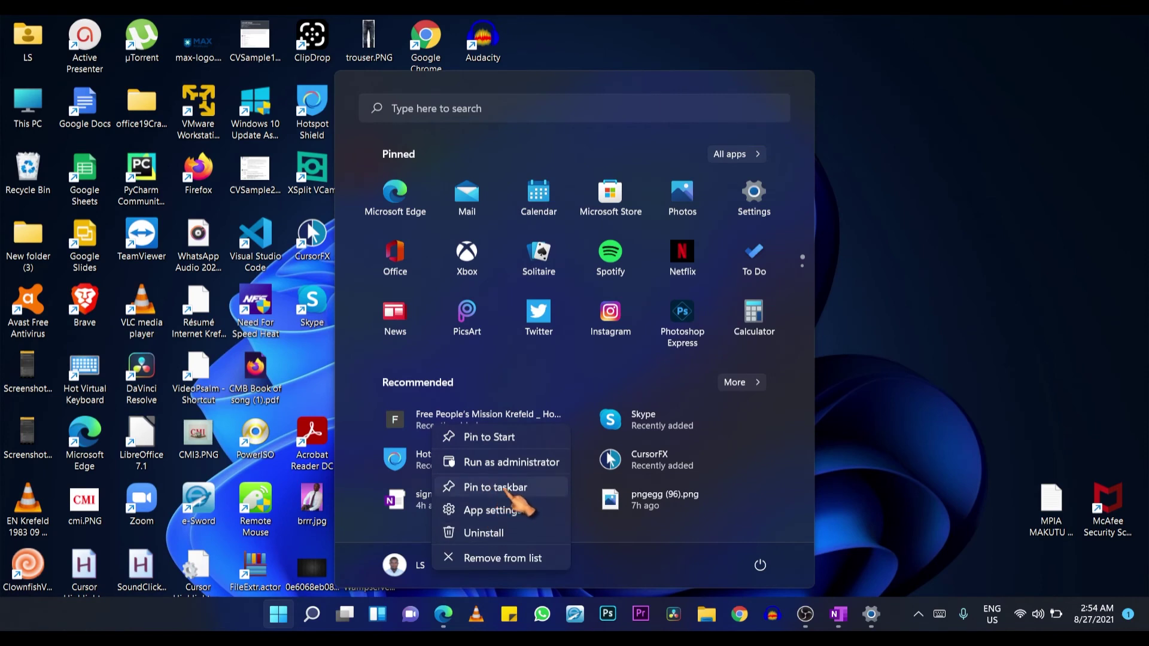
Pin the Free People's Mission Krefeld app to the Windows taskbar and launch it from there
left_click(506, 488)
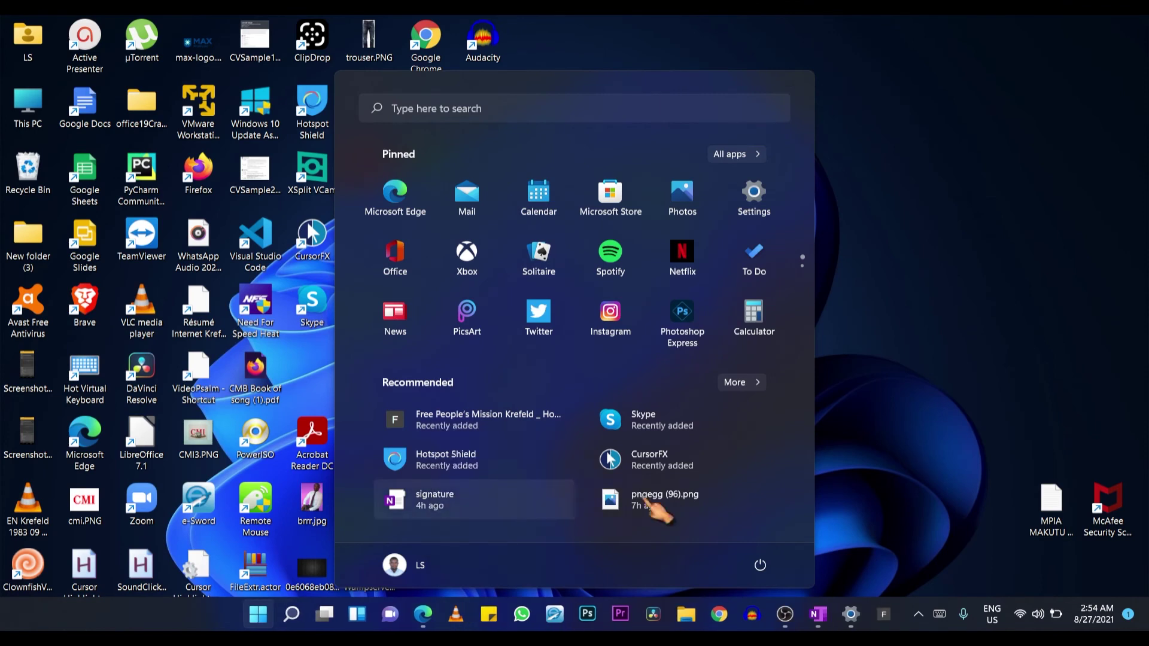
left_click(924, 390)
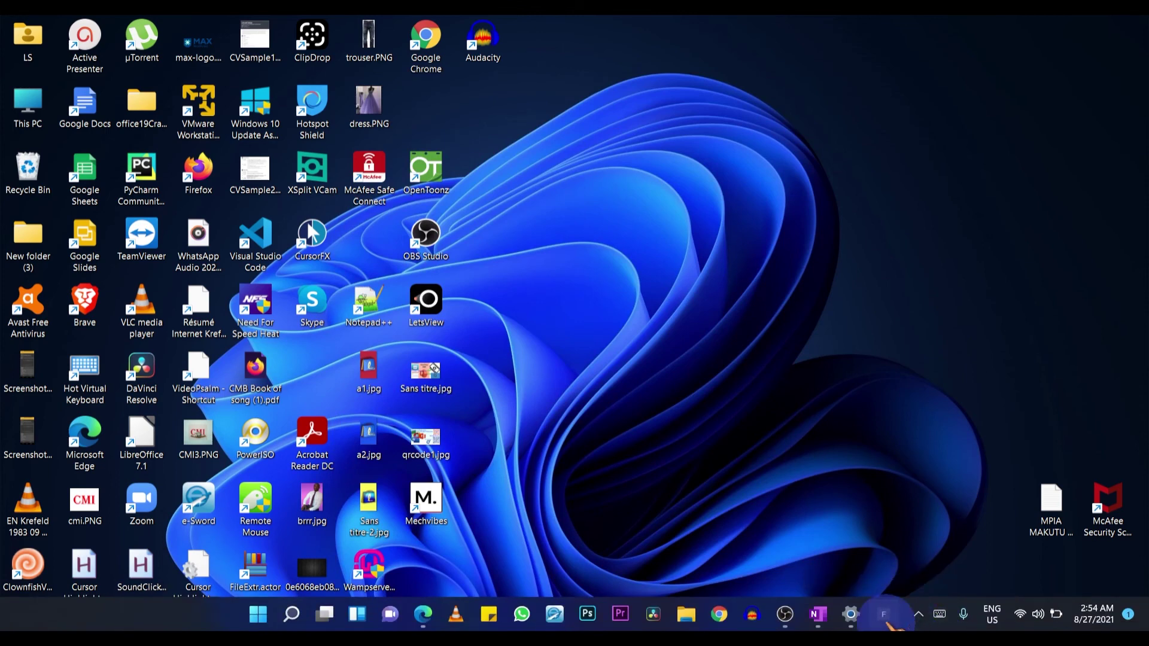
left_click(885, 616)
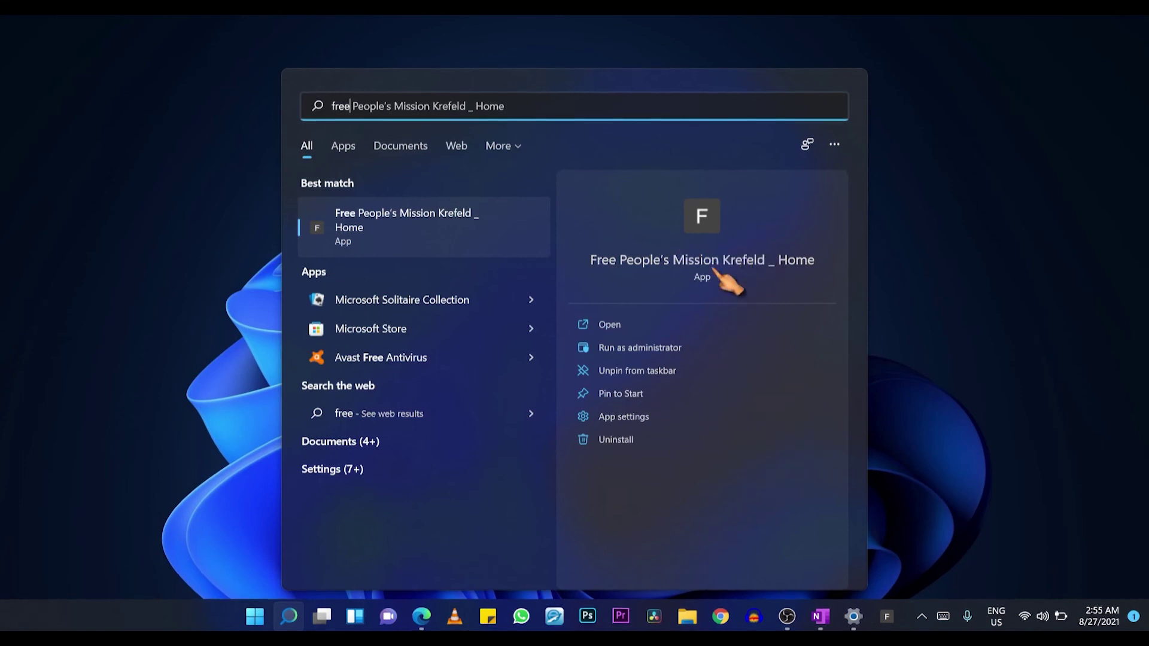
Uninstall the Free People's Mission Krefeld app from the Windows search results for "free"
left_click(616, 440)
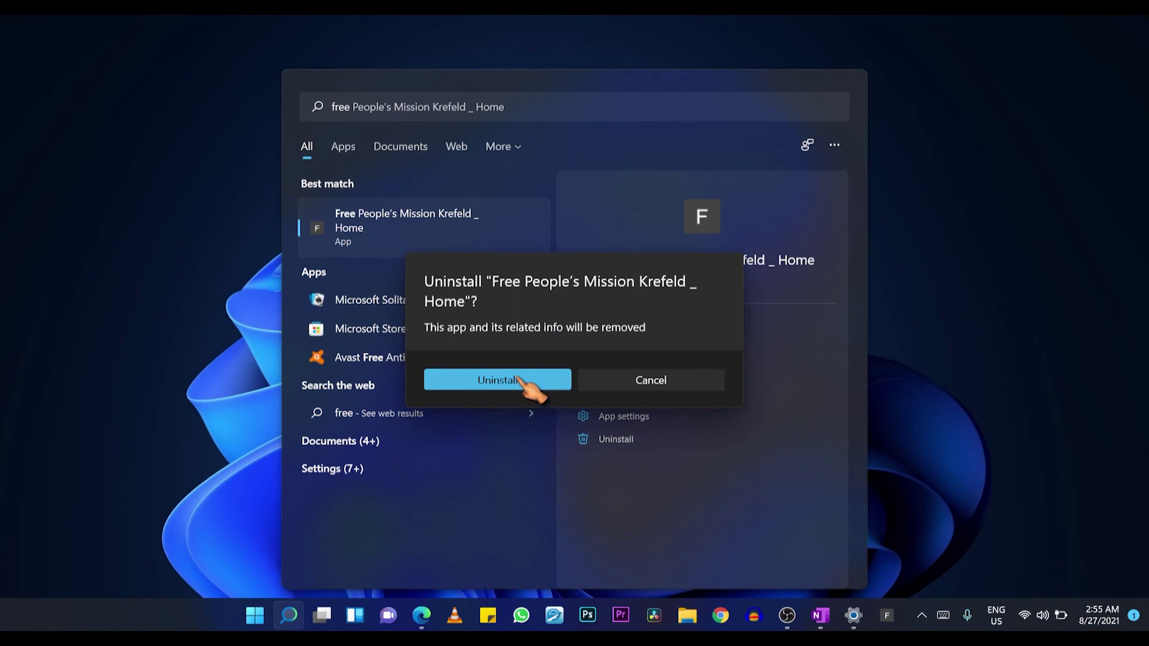
left_click(543, 383)
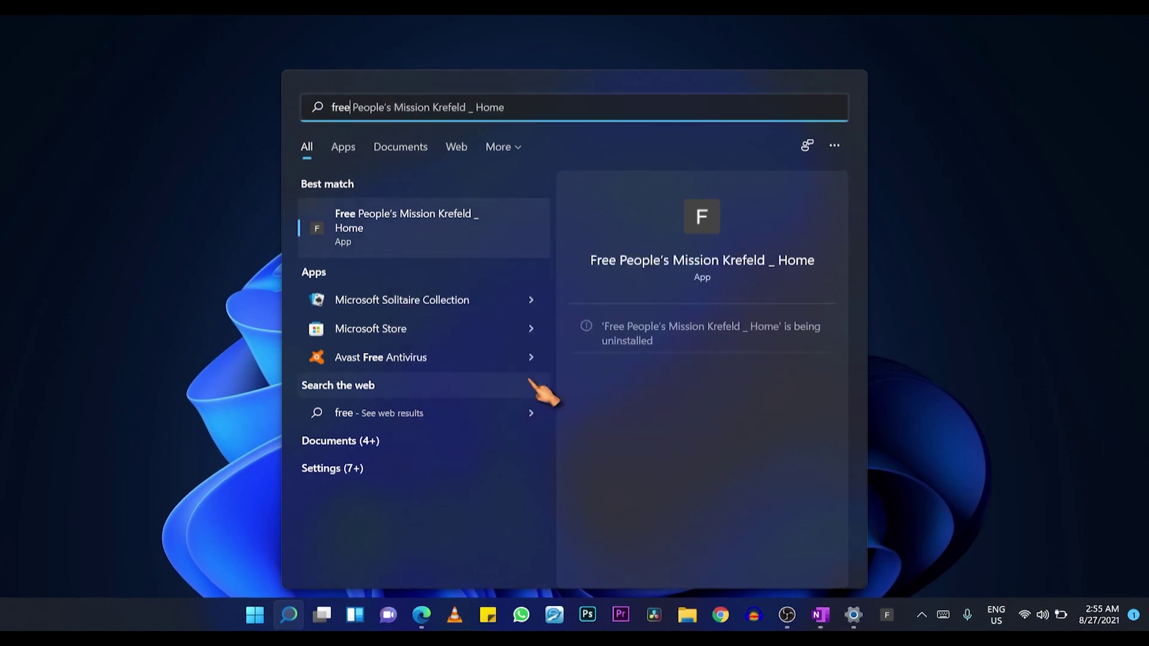